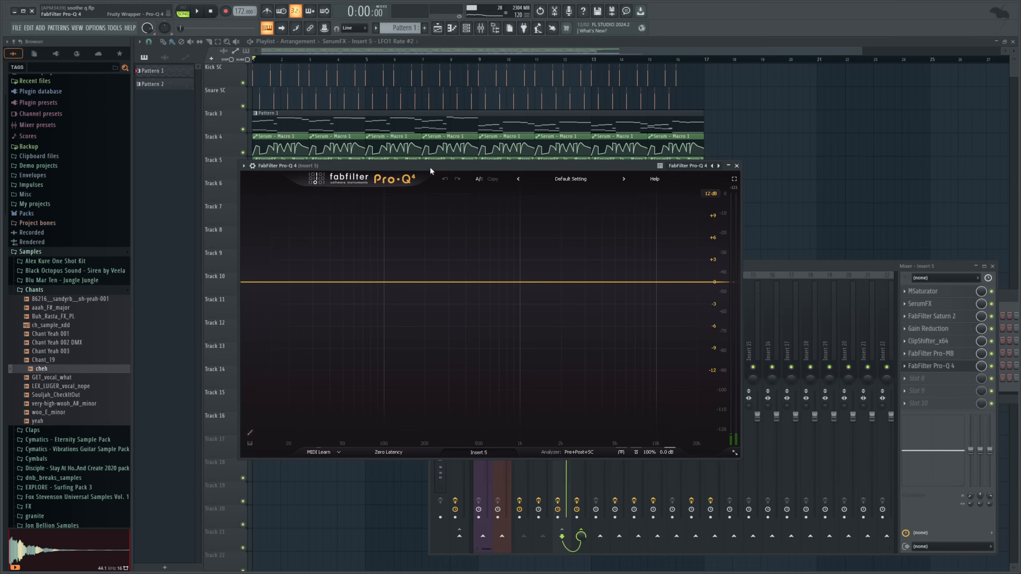
Move the FabFilter Pro-Q 4 window clear of the upper playlist tracks and play the arrangement from the start.
{"action": "left_click_drag", "start_coordinate": [429, 169], "coordinate": [516, 188]}
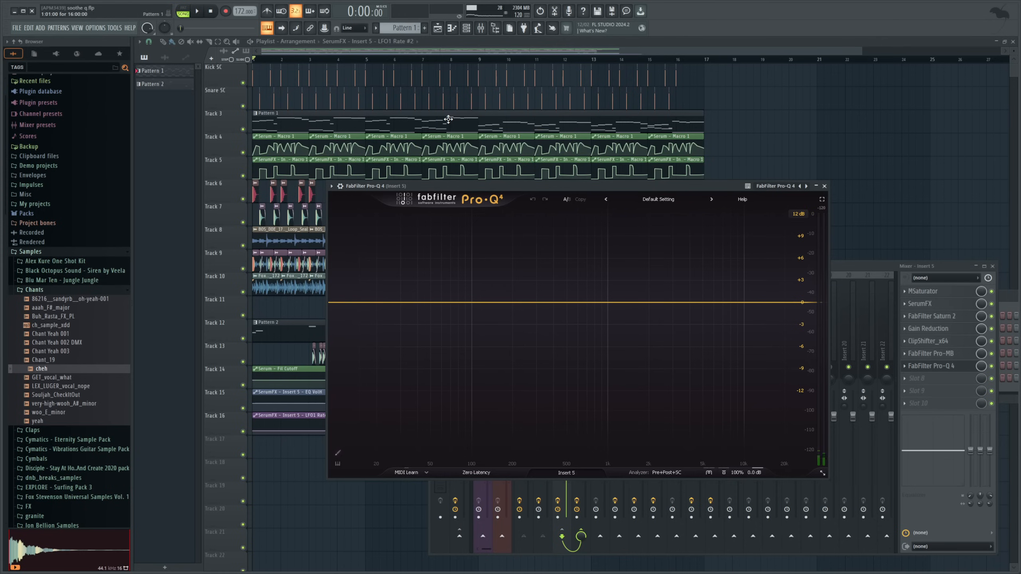
{"action": "left_click_drag", "start_coordinate": [459, 186], "coordinate": [464, 186]}
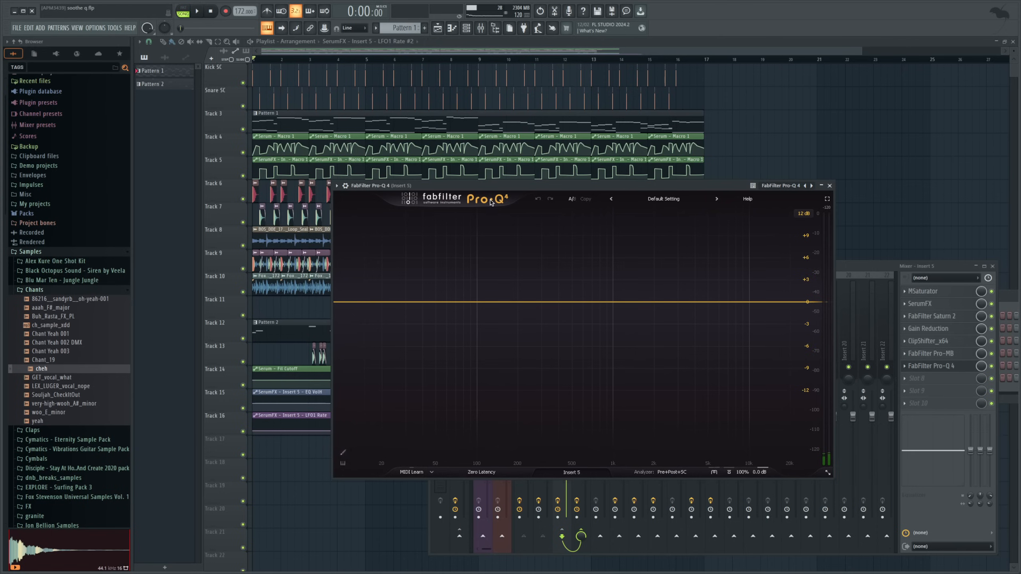
{"action": "left_click", "coordinate": [198, 12]}
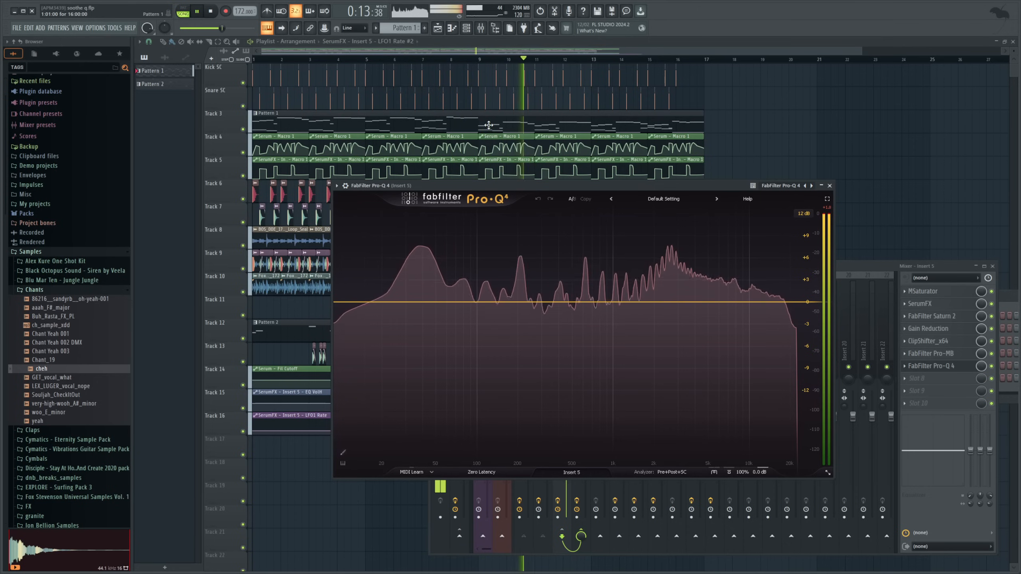
{"action": "left_click", "coordinate": [217, 13]}
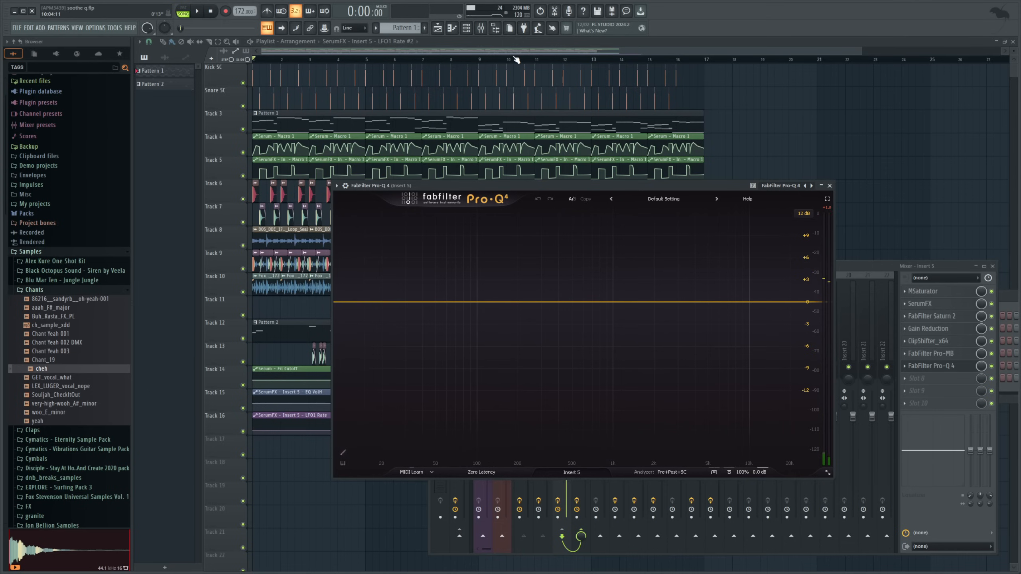
Solo mixer track Insert 5 and play it from late in bar 9 with its FabFilter Pro-Q 4 open.
{"action": "left_click", "coordinate": [503, 60]}
{"action": "key", "text": "F9"}
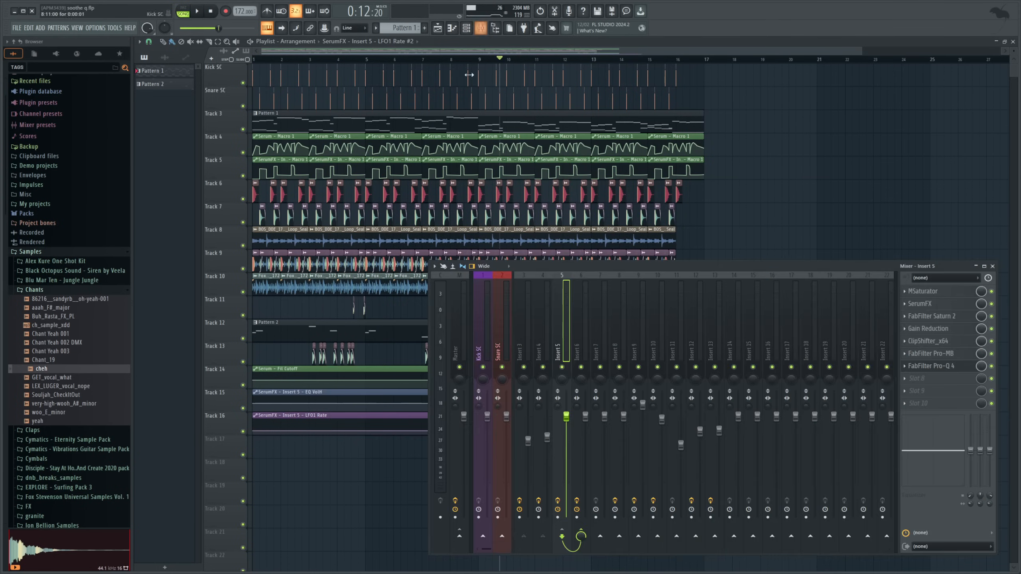
{"action": "right_click", "coordinate": [561, 367]}
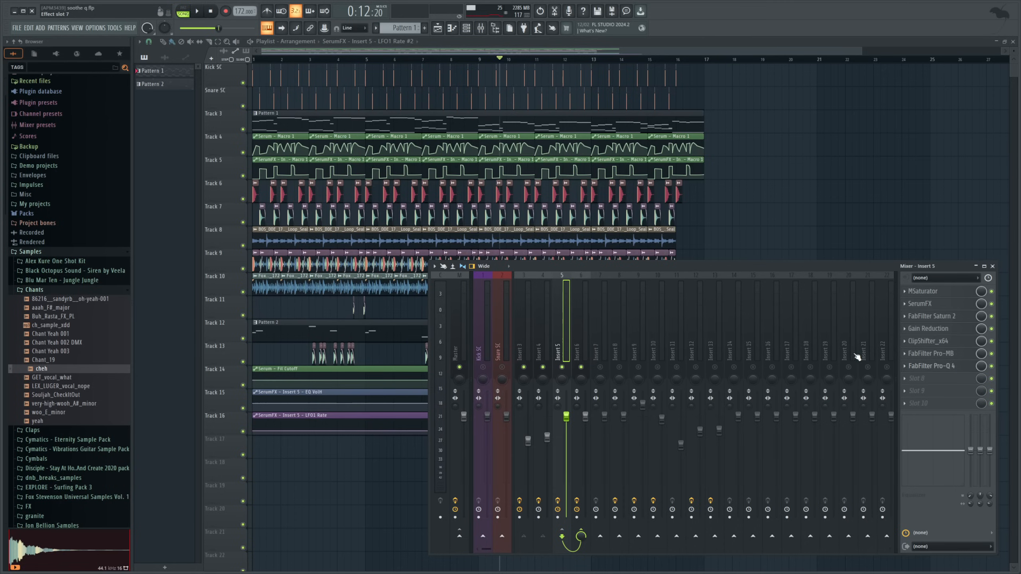
{"action": "left_click", "coordinate": [931, 366]}
{"action": "key", "text": "space"}
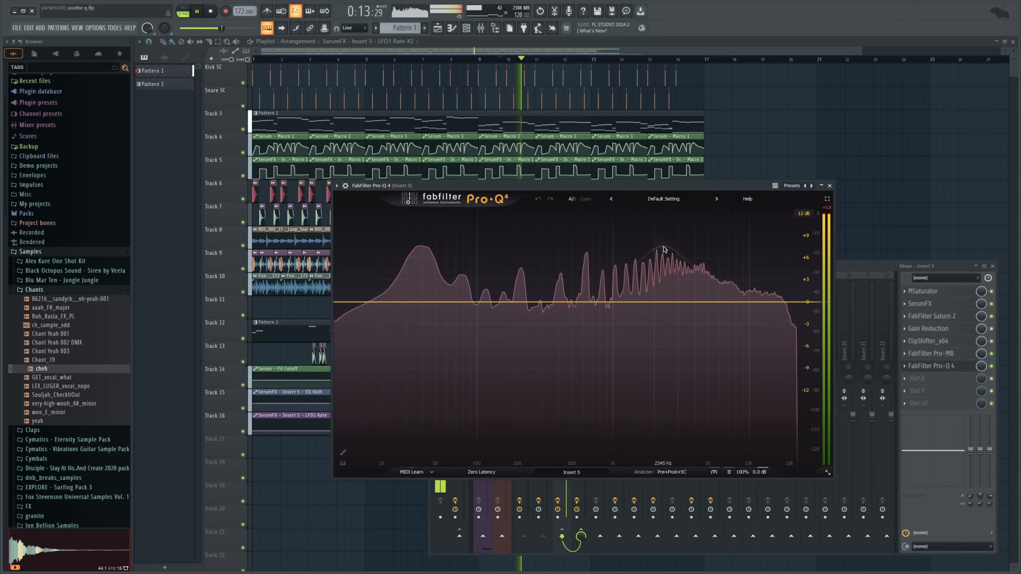
Add a bell band at about 3.49 kHz with +6.3 dB gain and audition it.
{"action": "key", "text": "space"}
{"action": "left_click_drag", "start_coordinate": [661, 302], "coordinate": [687, 257]}
{"action": "key", "text": "space"}
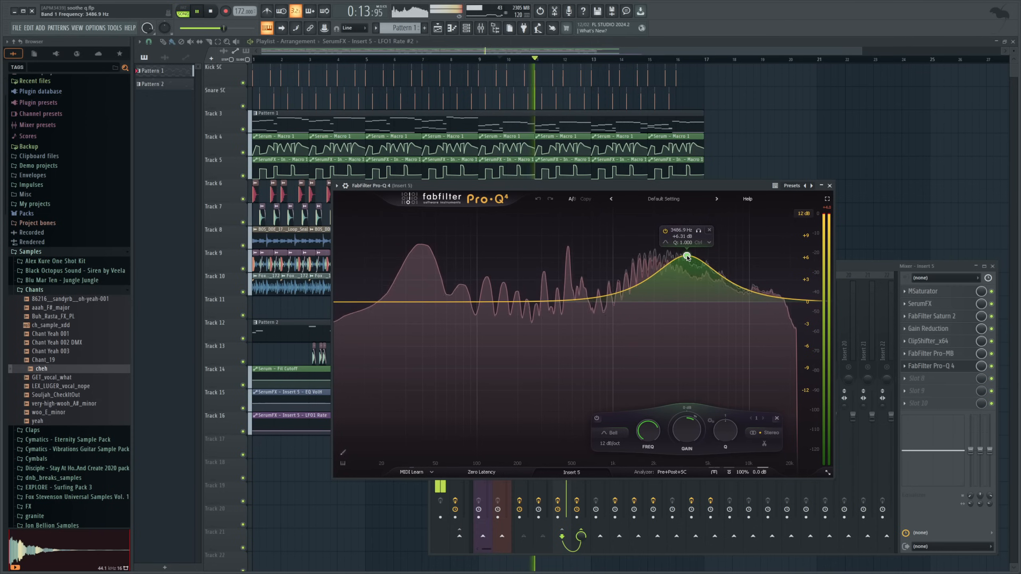
{"action": "key", "text": "space"}
Audition the bell band soloed and unsoloed during playback, and move it to about 3617 Hz with +0.17 dB gain.
{"action": "left_click", "coordinate": [699, 232]}
{"action": "key", "text": "space"}
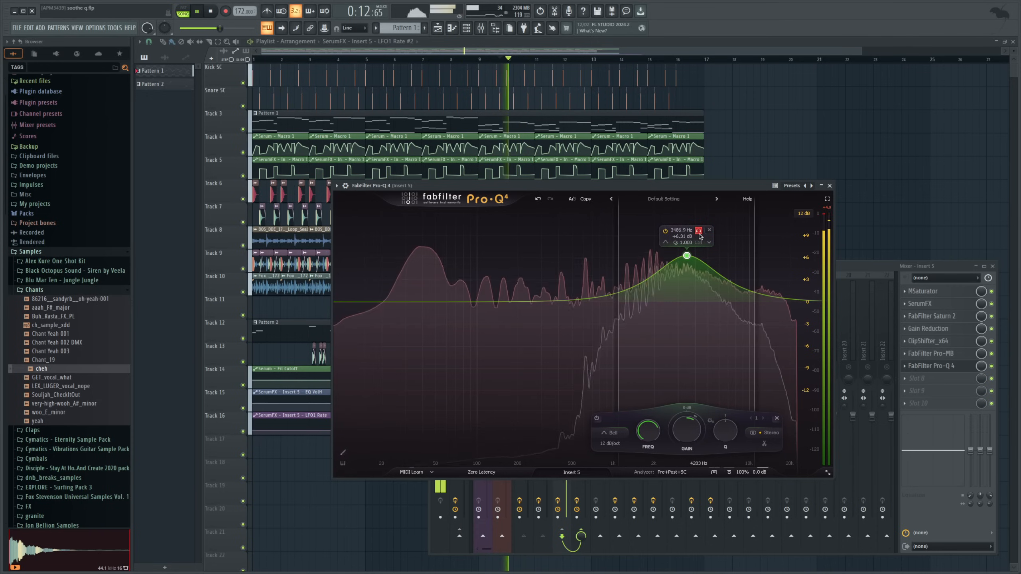
{"action": "left_click", "coordinate": [699, 232]}
{"action": "key", "text": "space"}
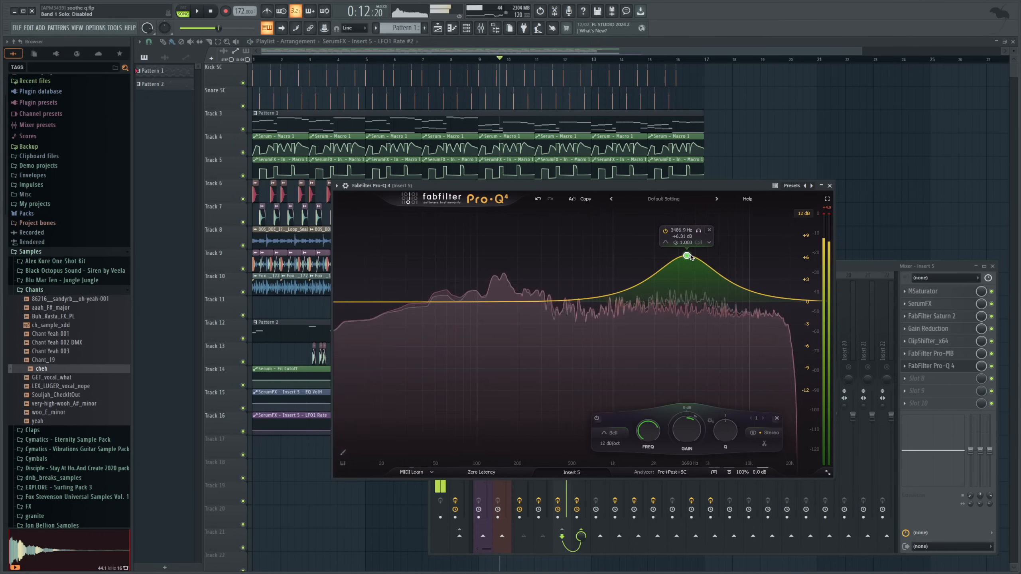
{"action": "left_click_drag", "start_coordinate": [687, 256], "coordinate": [689, 303]}
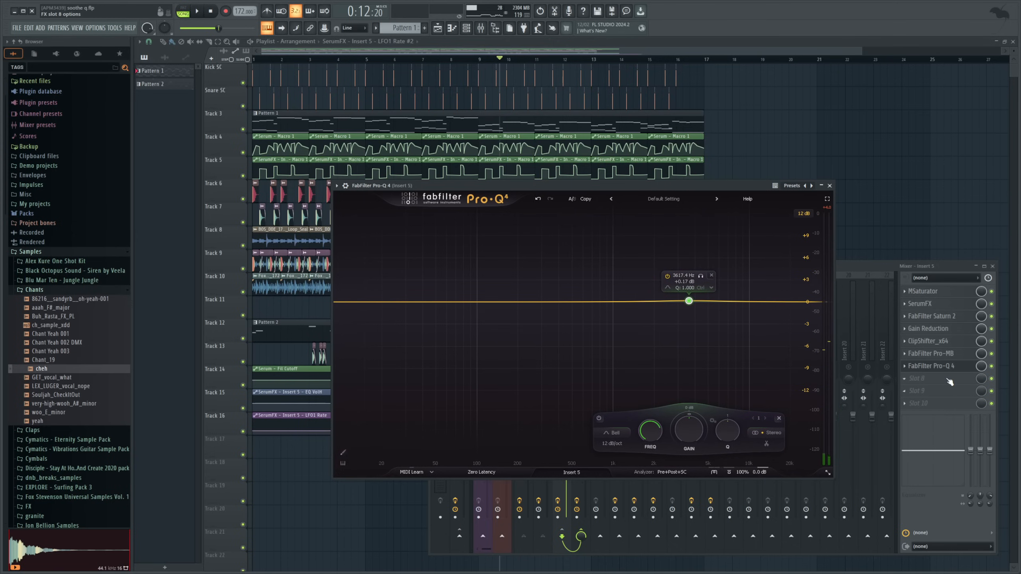
Load soothe2 into slot 8 of Insert 5 and set its band 3 to about 3.4 kHz with 7.3 dB sensitivity.
{"action": "left_click", "coordinate": [1005, 390]}
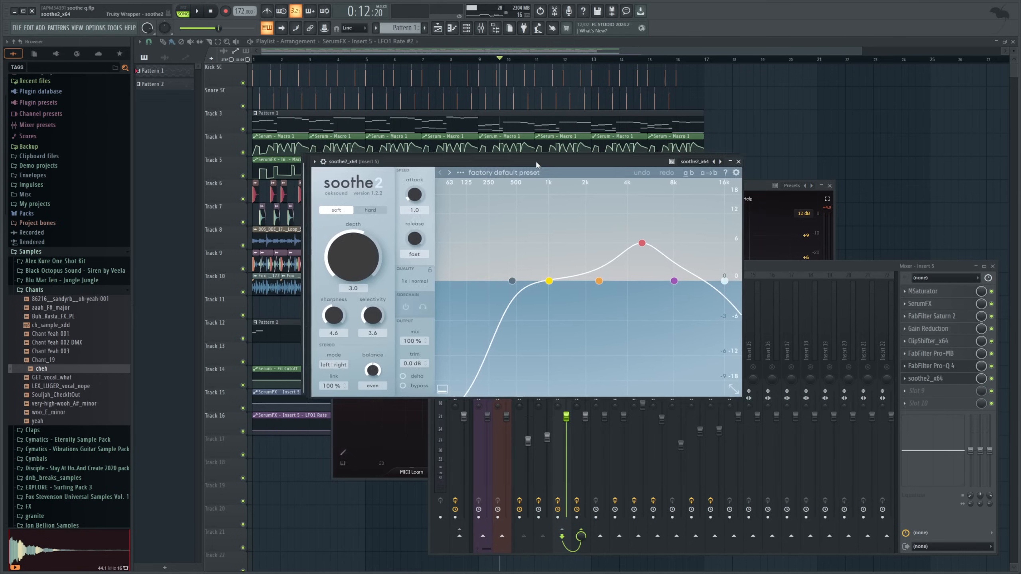
{"action": "left_click_drag", "start_coordinate": [538, 163], "coordinate": [545, 168]}
{"action": "left_click_drag", "start_coordinate": [652, 250], "coordinate": [628, 244]}
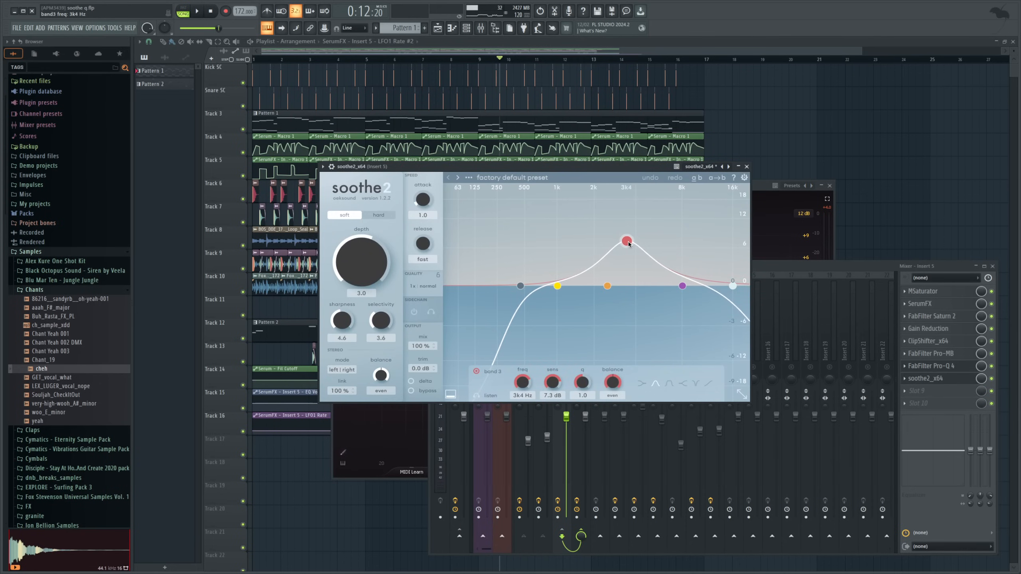
Set soothe2's low cut to about 514 Hz, depth to 8.6 and sharpness to 6.6, and audition the result.
{"action": "left_click_drag", "start_coordinate": [559, 287], "coordinate": [527, 288]}
{"action": "left_click_drag", "start_coordinate": [360, 278], "coordinate": [361, 258]}
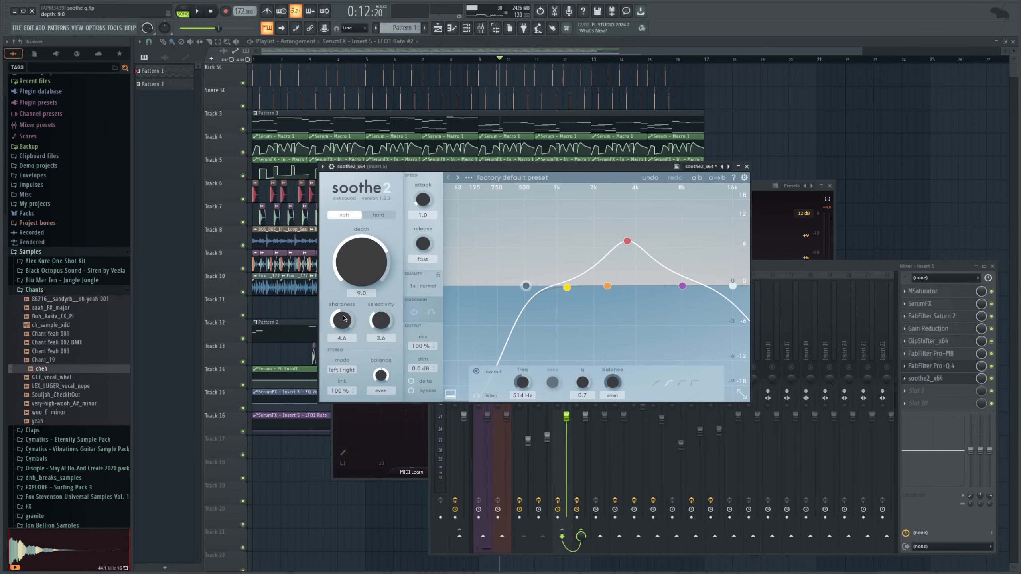
{"action": "left_click", "coordinate": [196, 12]}
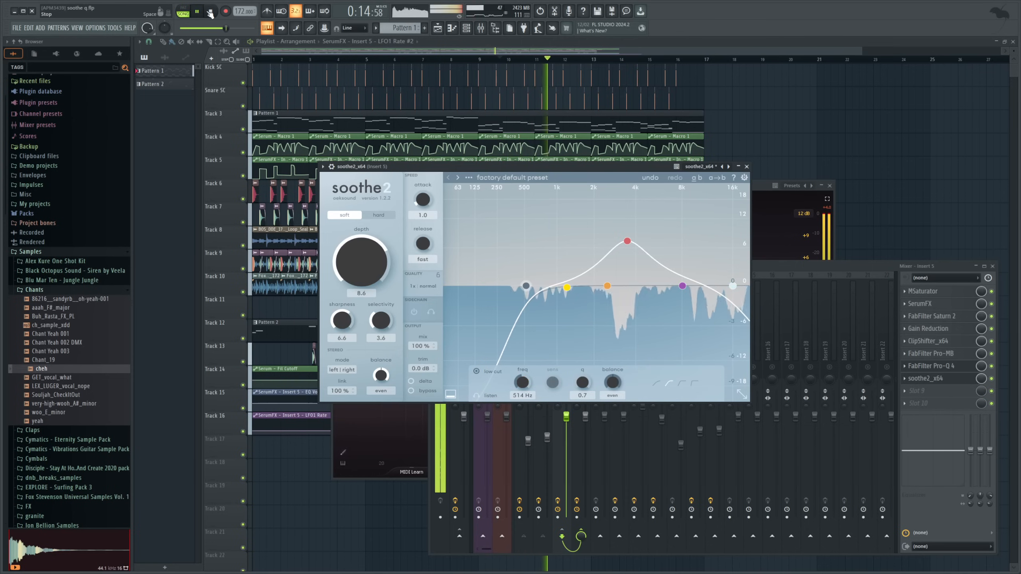
{"action": "key", "text": "space"}
Audition only the signal soothe2 removes by playing with delta on, and turn delta off again.
{"action": "left_click", "coordinate": [426, 383]}
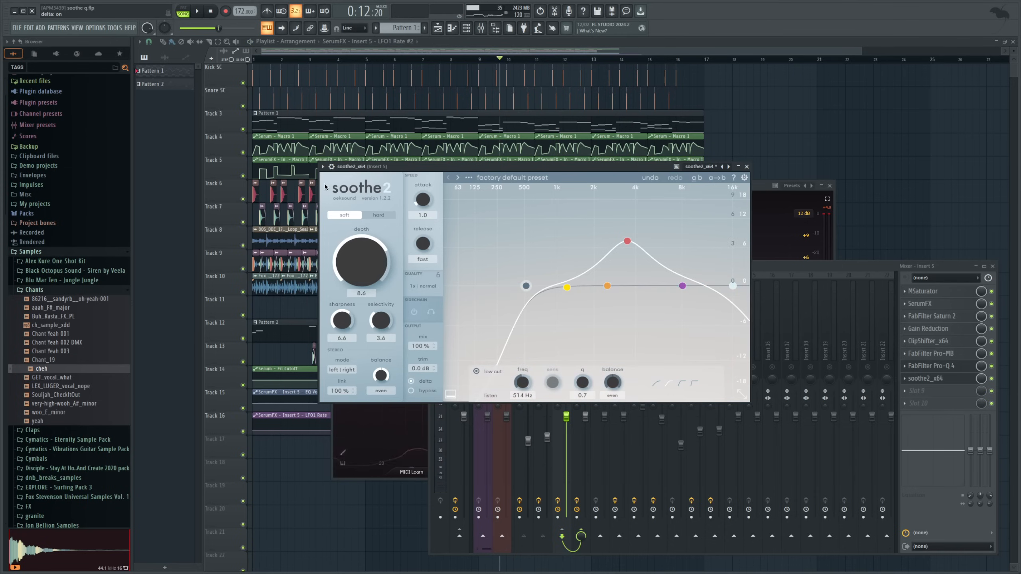
{"action": "left_click", "coordinate": [199, 12]}
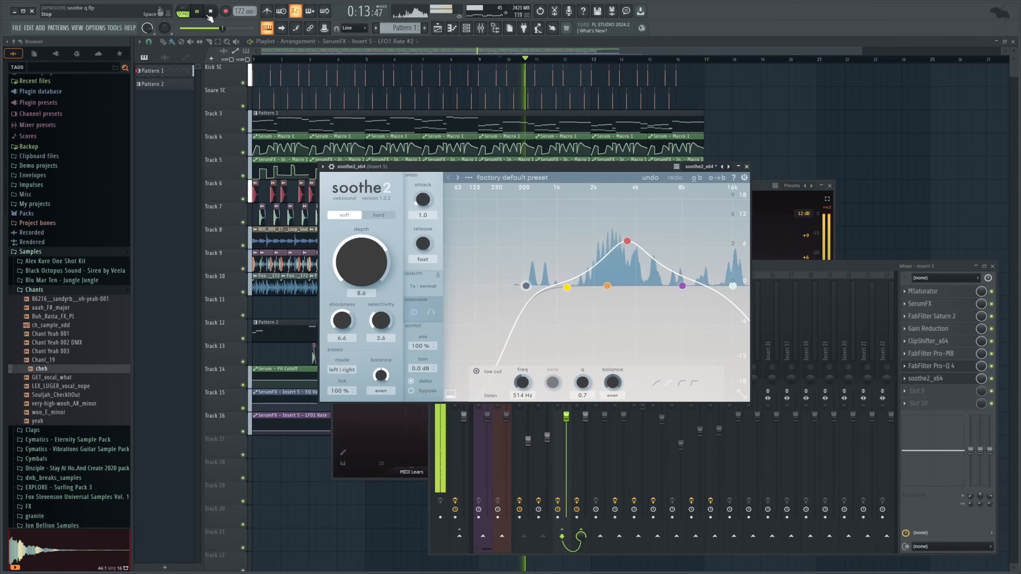
{"action": "left_click", "coordinate": [421, 382]}
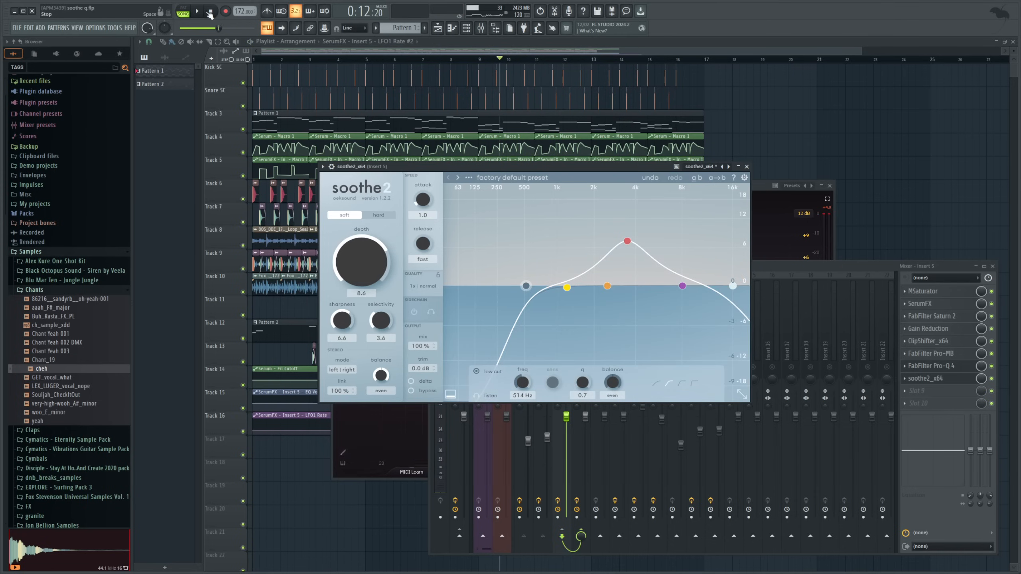
Play from the start of the arrangement, lower soothe2's depth to 4.4 and resume the audition.
{"action": "left_click", "coordinate": [210, 13]}
{"action": "left_click", "coordinate": [200, 12]}
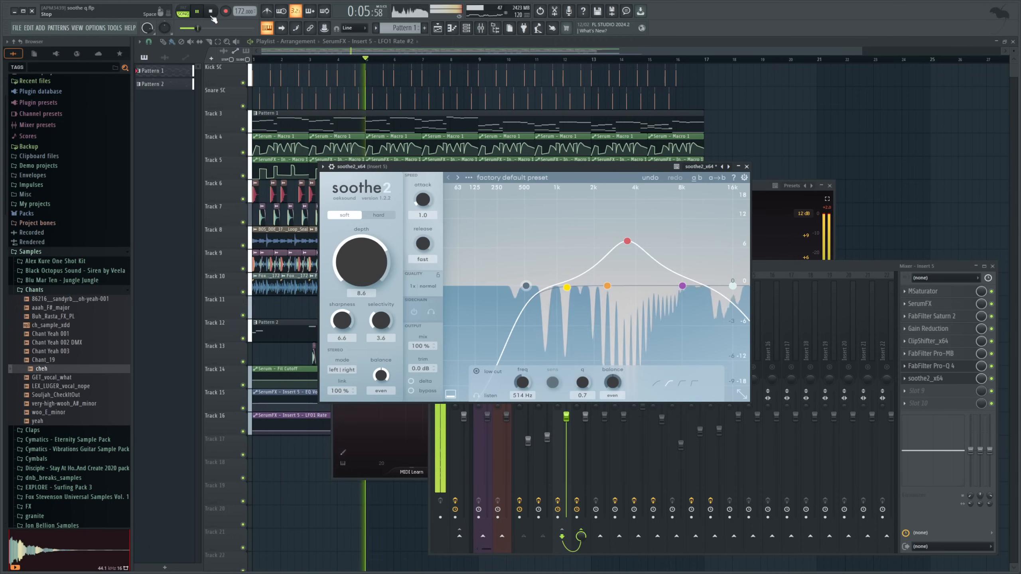
{"action": "key", "text": "space"}
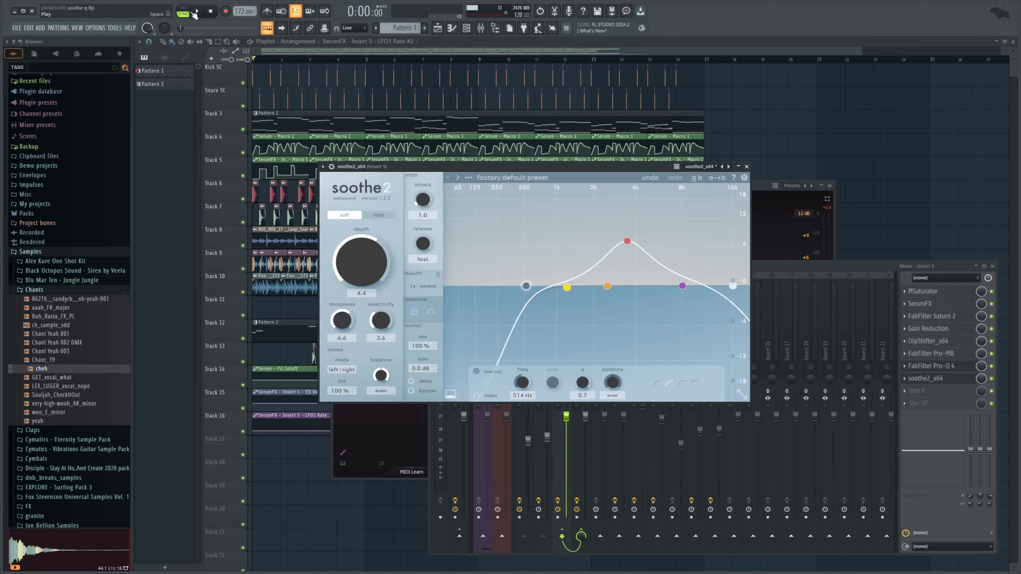
{"action": "key", "text": "space"}
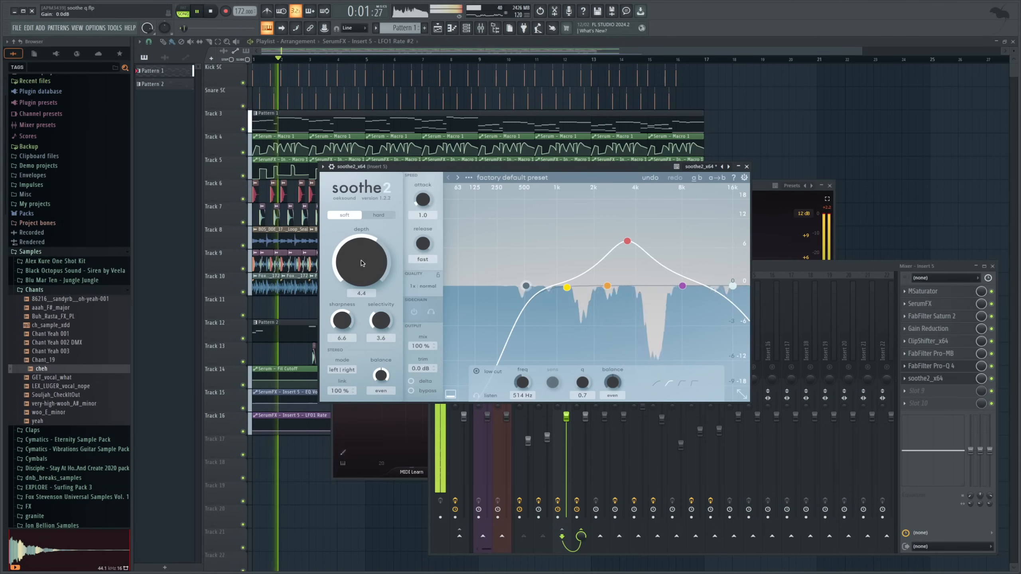
Play from bar 9 with the soothe2 window reopened to audition its reduction, and stop playback.
{"action": "left_click", "coordinate": [482, 60]}
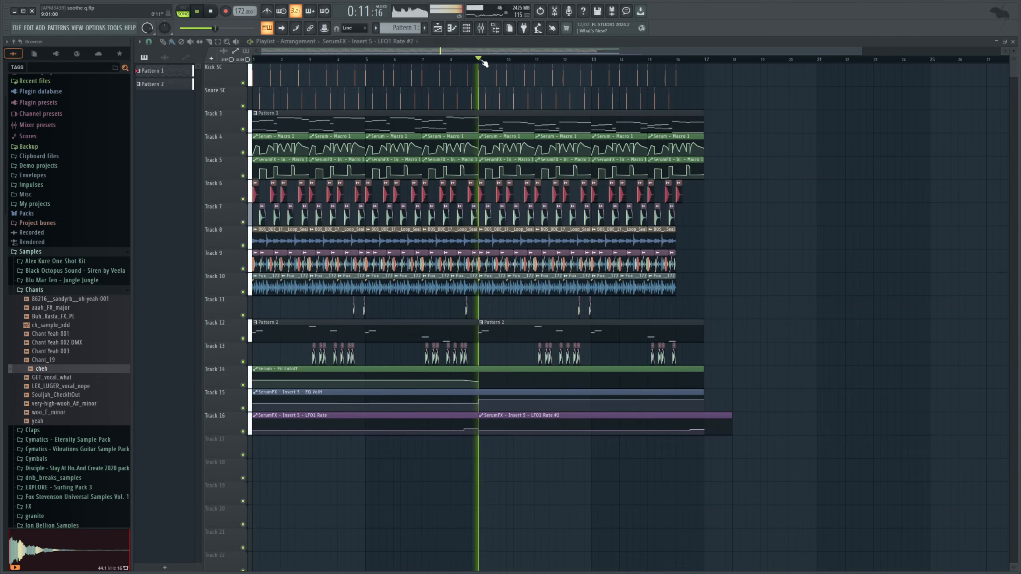
{"action": "left_click", "coordinate": [481, 28]}
{"action": "left_click", "coordinate": [943, 380]}
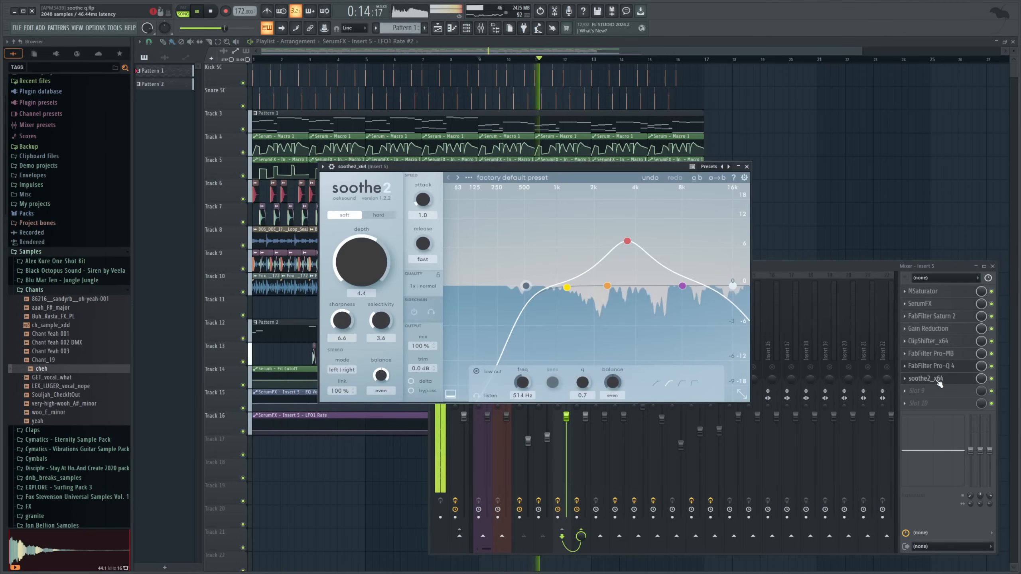
{"action": "key", "text": "space"}
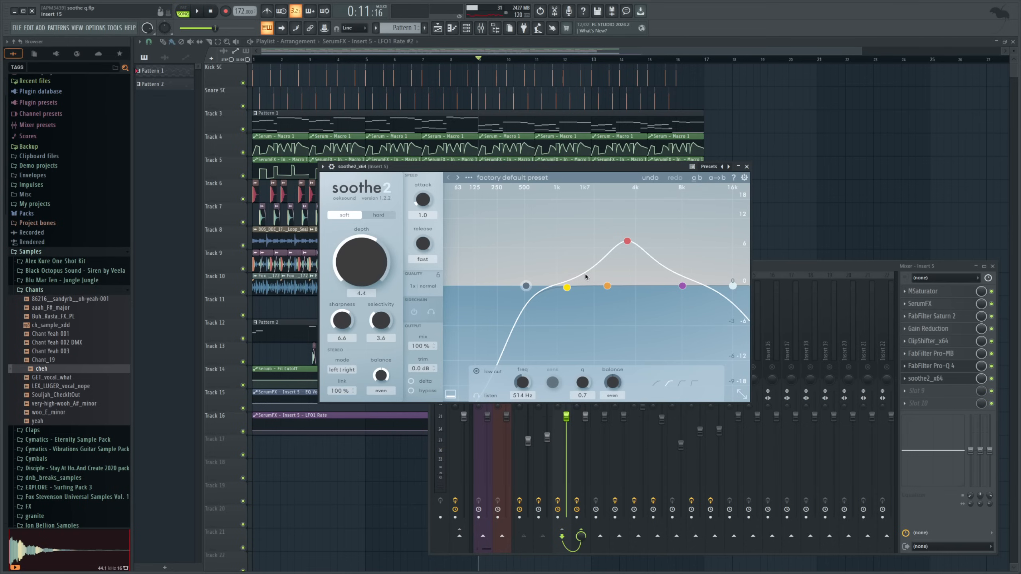
Remove soothe2 from slot 8 of Insert 5.
{"action": "left_click", "coordinate": [904, 380]}
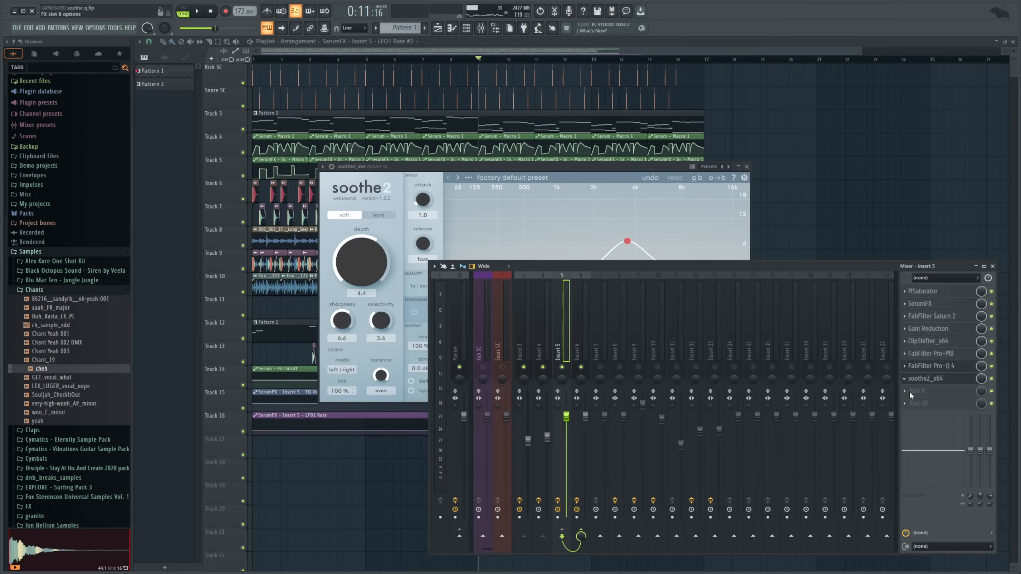
{"action": "left_click", "coordinate": [913, 386]}
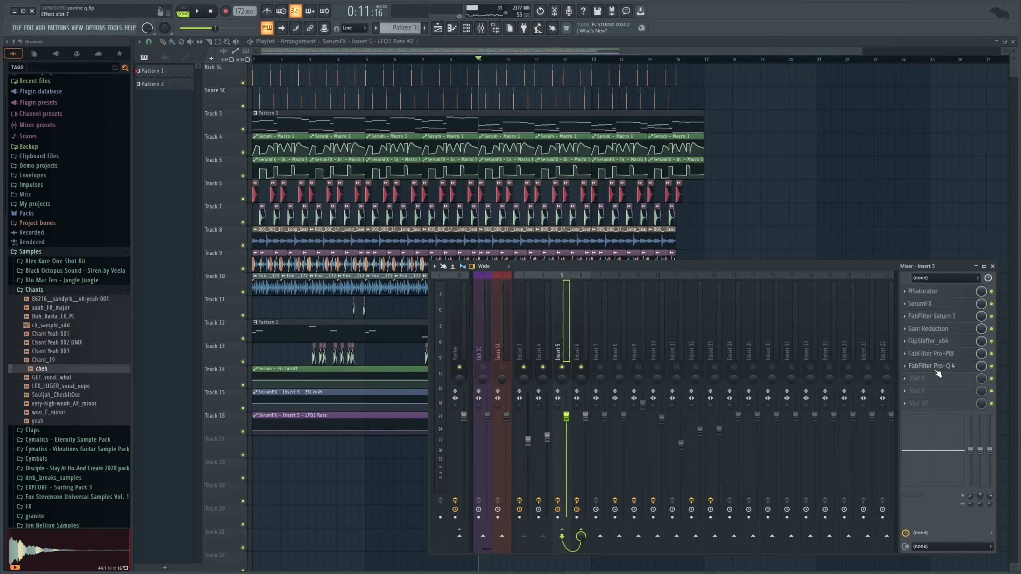
Reopen FabFilter Pro-Q 4 on Insert 5 and set band 1 to 3386 Hz with about -1.4 dB gain.
{"action": "left_click", "coordinate": [935, 367]}
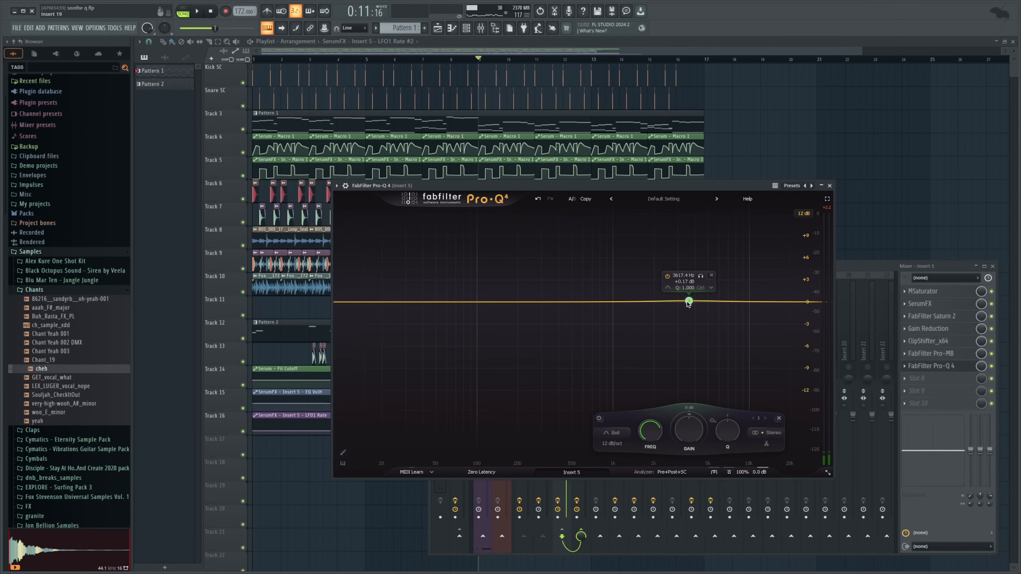
{"action": "left_click_drag", "start_coordinate": [686, 304], "coordinate": [681, 307]}
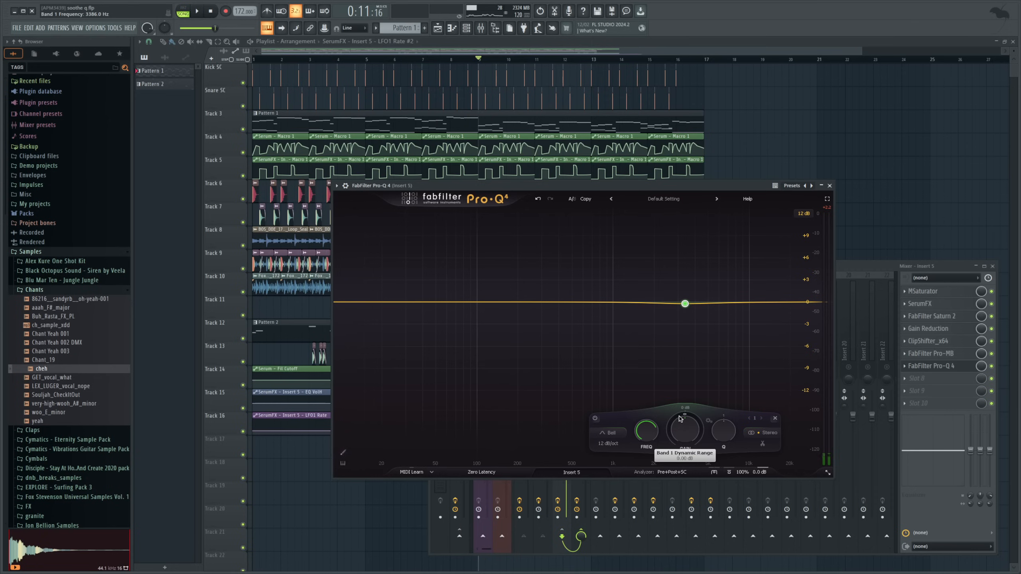
{"action": "mouse_move", "coordinate": [681, 417]}
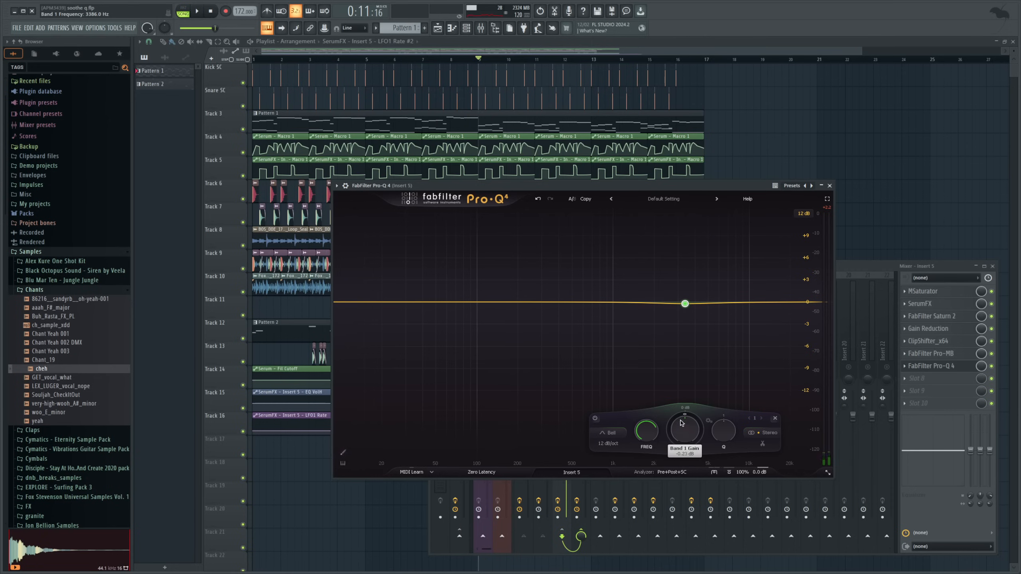
{"action": "mouse_move", "coordinate": [688, 307]}
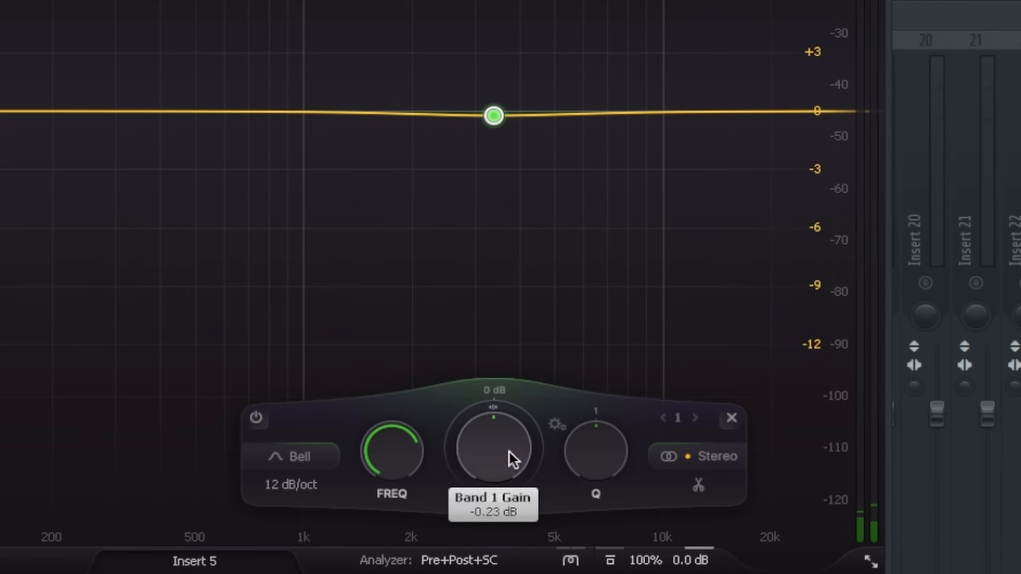
{"action": "left_click_drag", "start_coordinate": [509, 452], "coordinate": [489, 430]}
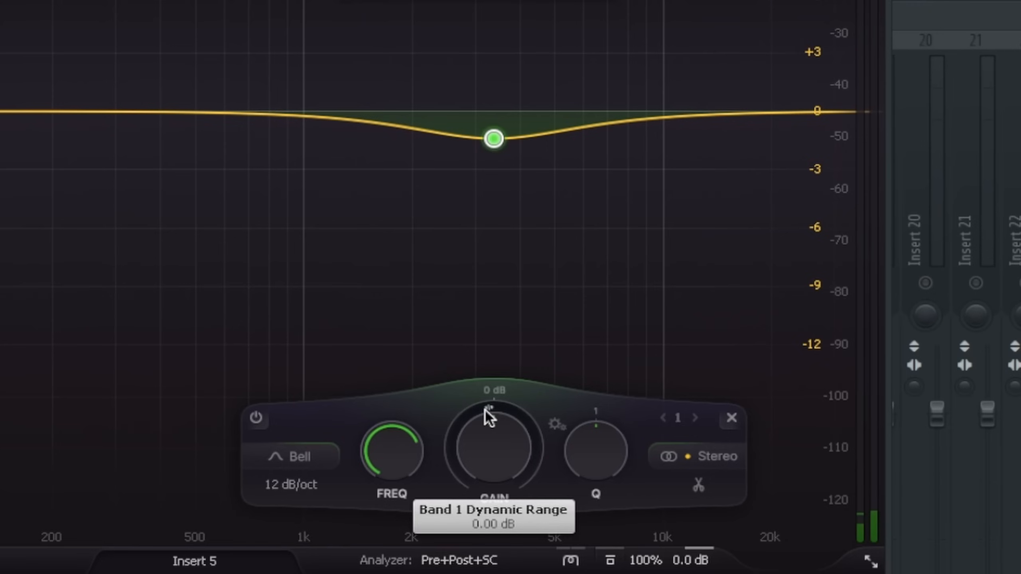
Set band 1's dynamic range to -5.98 dB and audition the dynamic cut from bar 9.
{"action": "left_click_drag", "start_coordinate": [484, 410], "coordinate": [422, 515]}
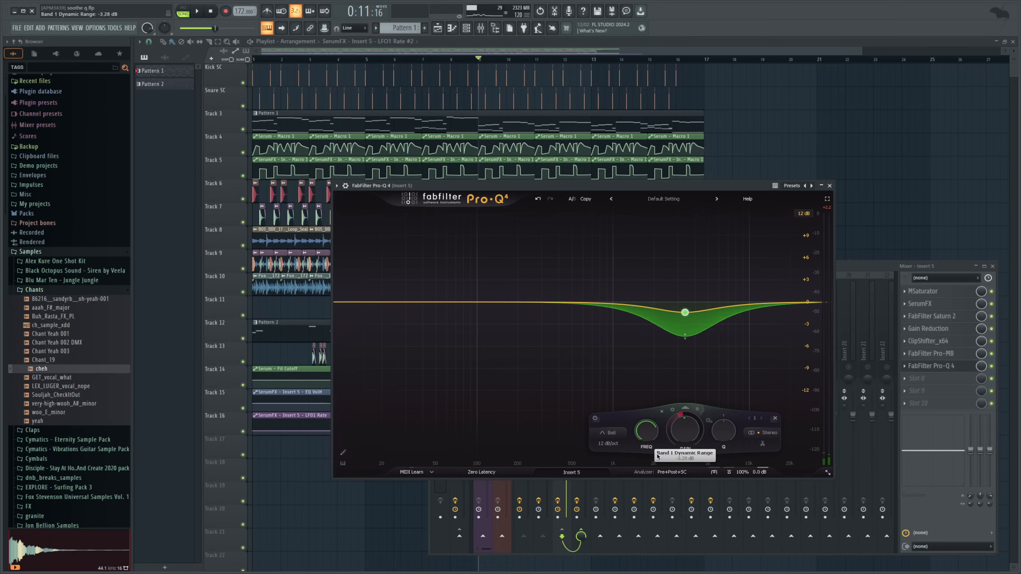
{"action": "left_click_drag", "start_coordinate": [657, 456], "coordinate": [653, 474]}
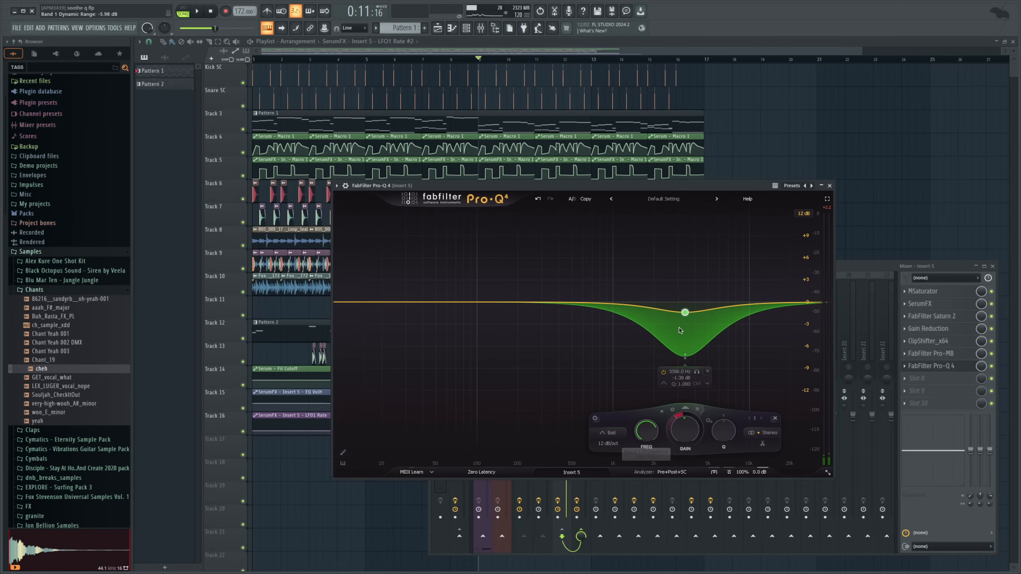
{"action": "left_click", "coordinate": [199, 12]}
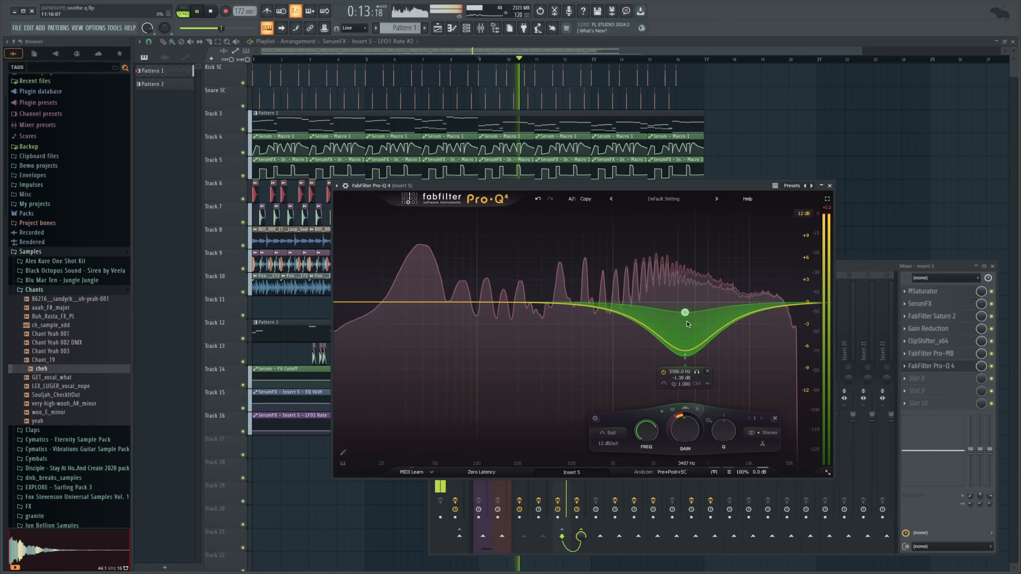
{"action": "left_click", "coordinate": [211, 12]}
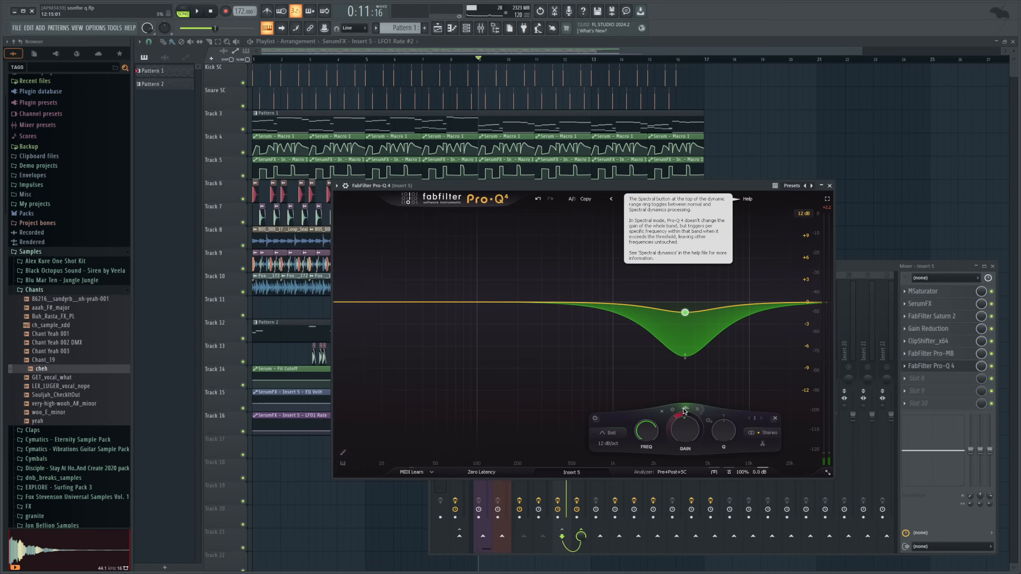
Enable Spectral processing on band 1, set its frequency to 2818 Hz and gain to -1.49 dB, and widen its Q to 0.456.
{"action": "left_click", "coordinate": [685, 410]}
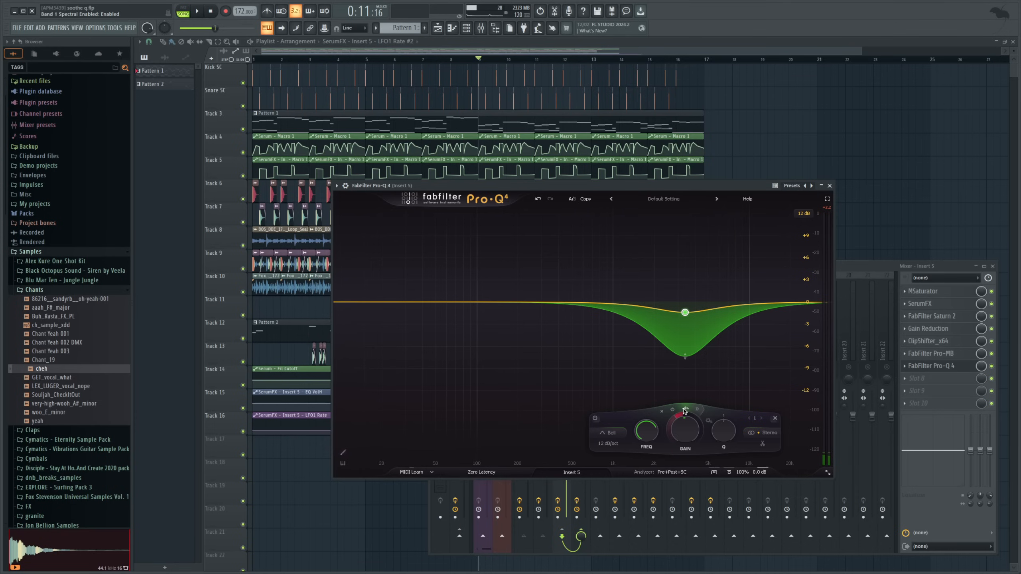
{"action": "mouse_move", "coordinate": [673, 339]}
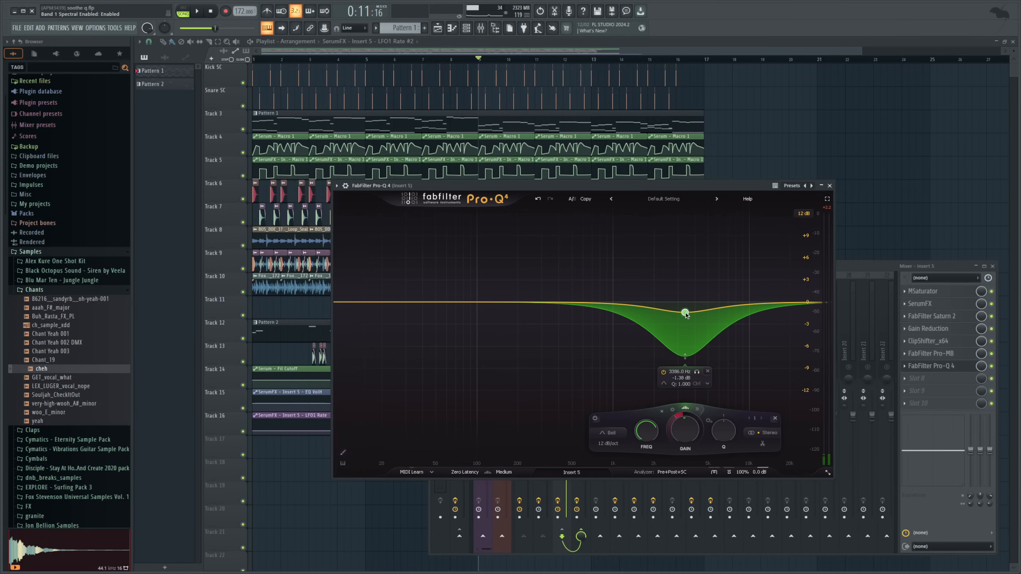
{"action": "scroll", "coordinate": [686, 314], "scroll_direction": "down", "scroll_amount": 6}
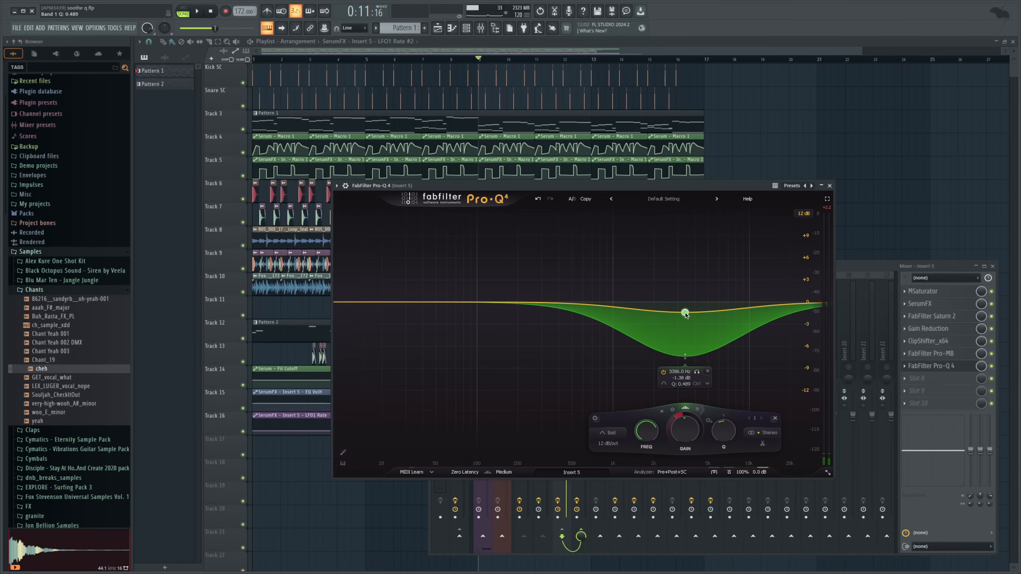
{"action": "left_click_drag", "start_coordinate": [685, 315], "coordinate": [675, 316]}
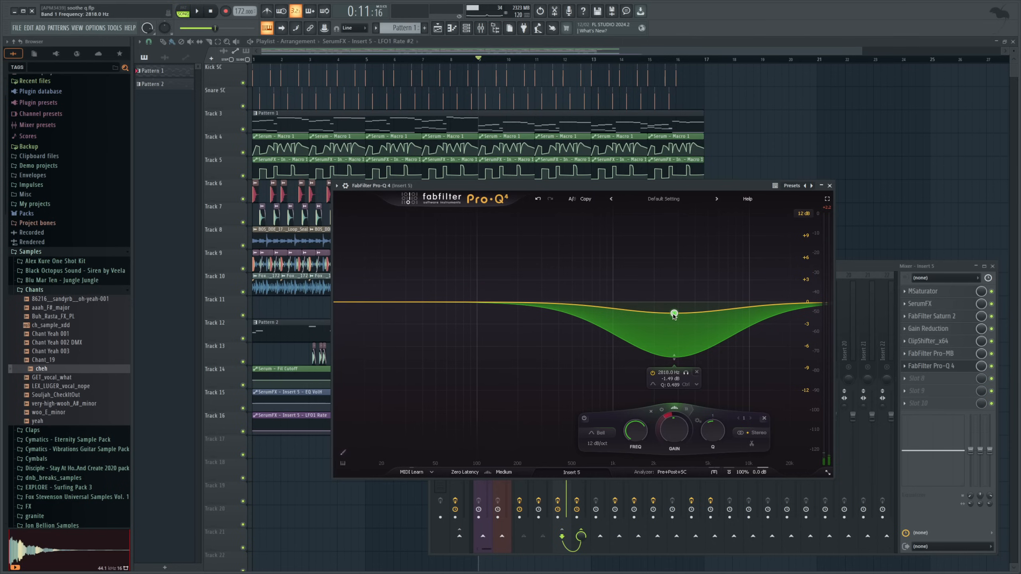
{"action": "scroll", "coordinate": [674, 315], "scroll_direction": "down", "scroll_amount": 1}
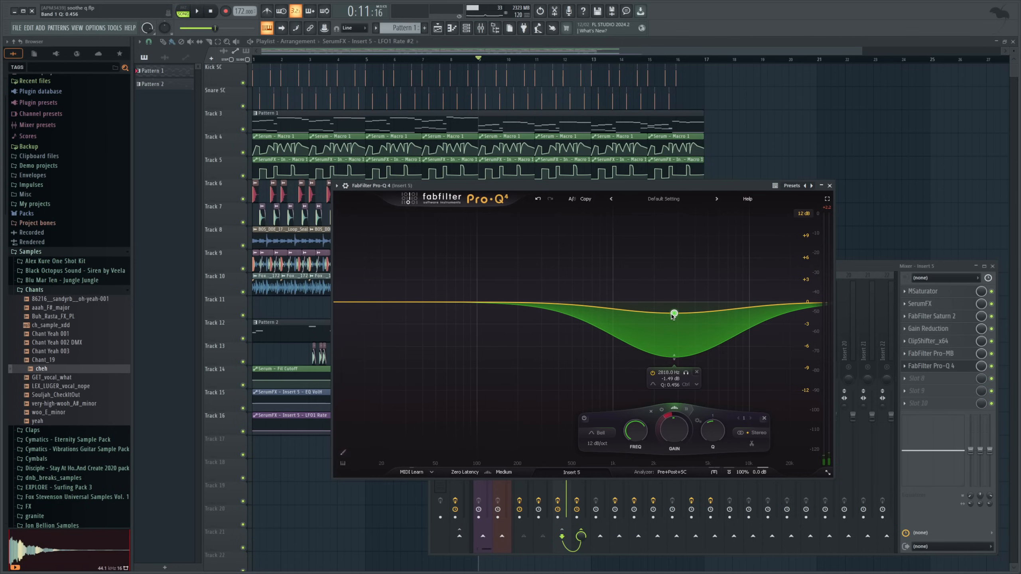
Play the arrangement from the start with Pro-Q 4 bypassed and again with it enabled to compare the spectral cut.
{"action": "left_click", "coordinate": [843, 265]}
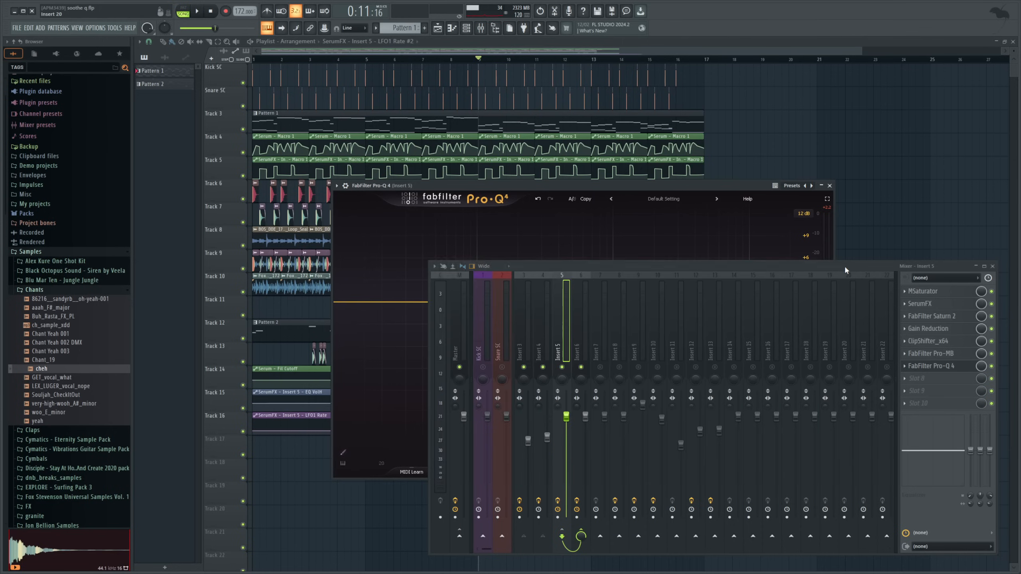
{"action": "left_click", "coordinate": [211, 11]}
{"action": "left_click", "coordinate": [203, 14]}
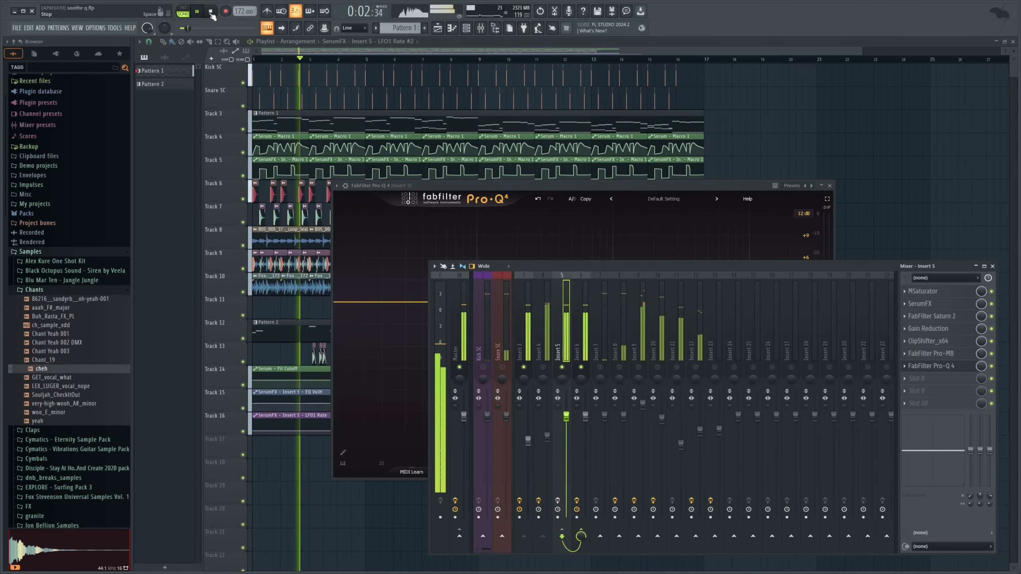
{"action": "left_click", "coordinate": [211, 12]}
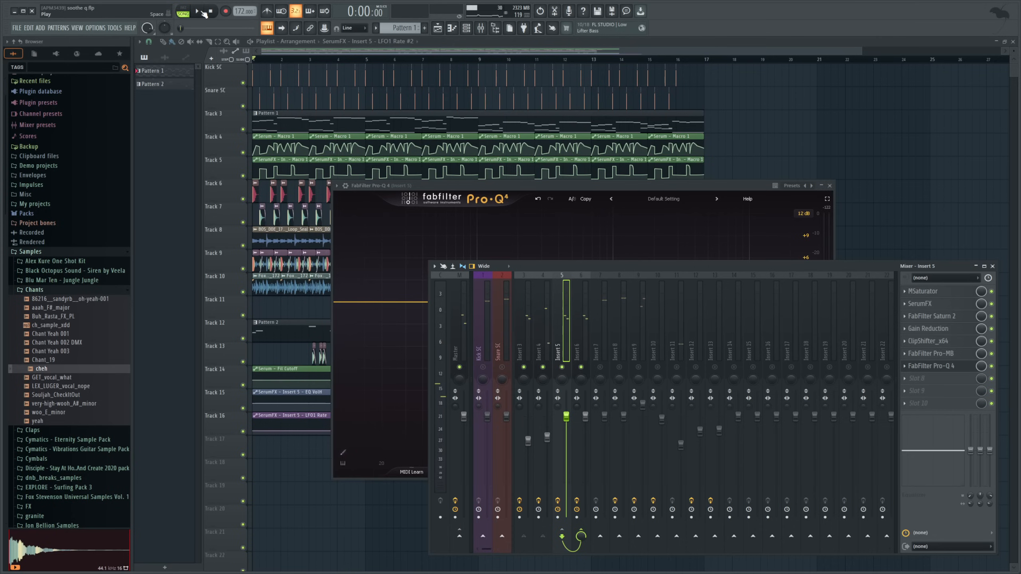
{"action": "left_click", "coordinate": [203, 13]}
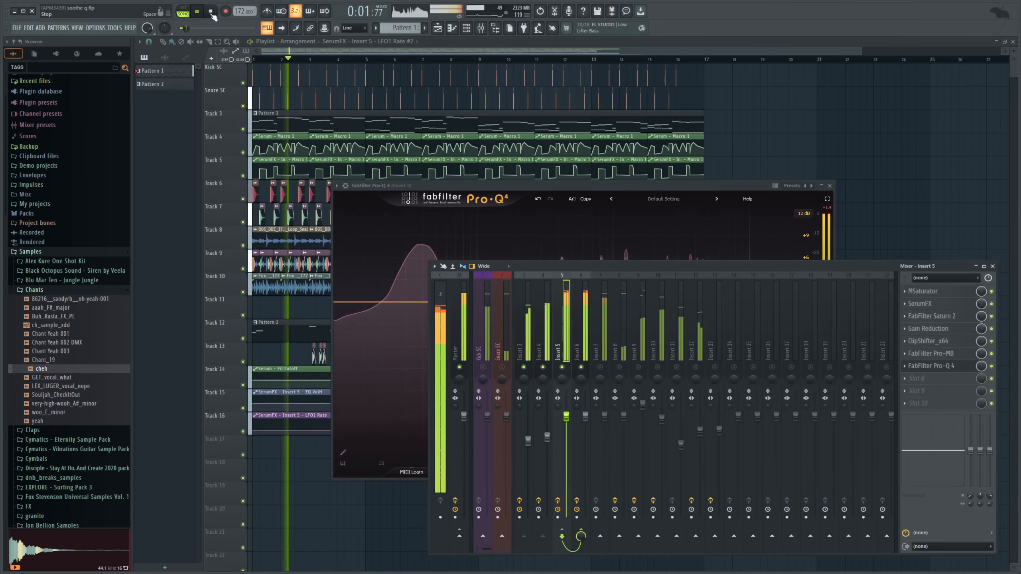
{"action": "left_click", "coordinate": [211, 12]}
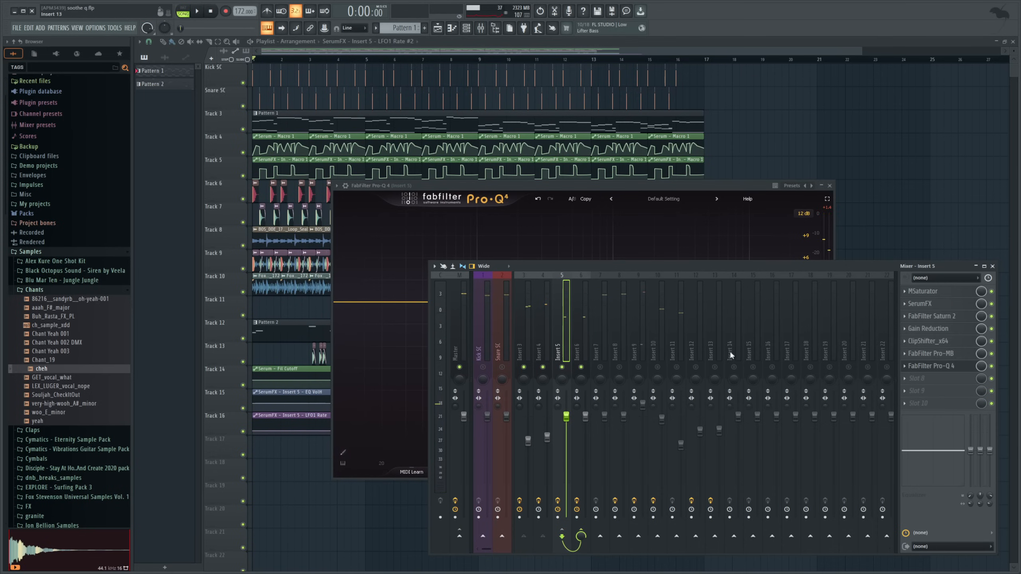
Reopen Pro-Q 4 on Insert 5 and deepen band 1's dynamic range to -13.25 dB, auditioning it from the start of the arrangement.
{"action": "left_click", "coordinate": [938, 367]}
{"action": "left_click", "coordinate": [930, 366]}
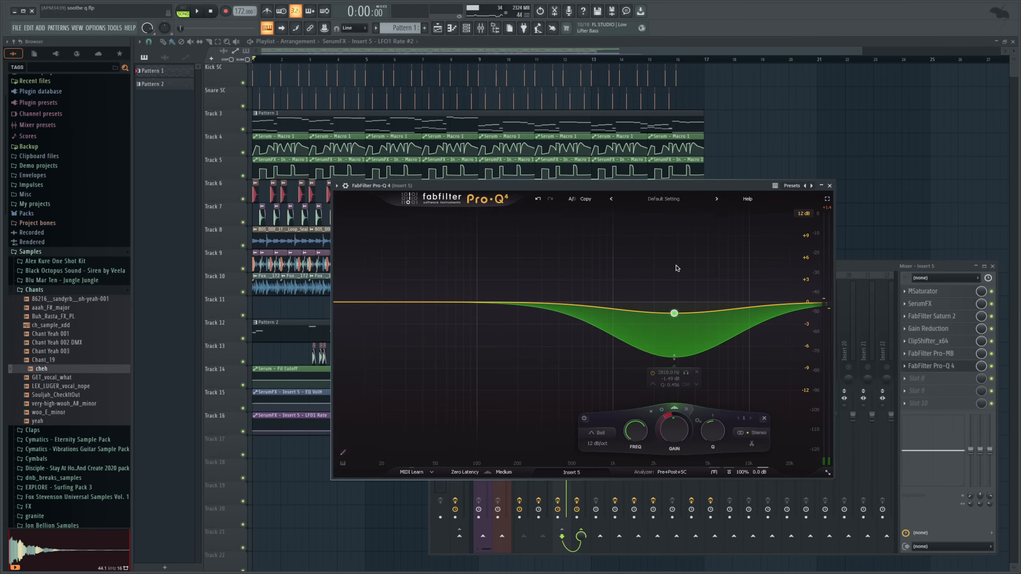
{"action": "scroll", "coordinate": [660, 428], "scroll_direction": "down", "scroll_amount": 2}
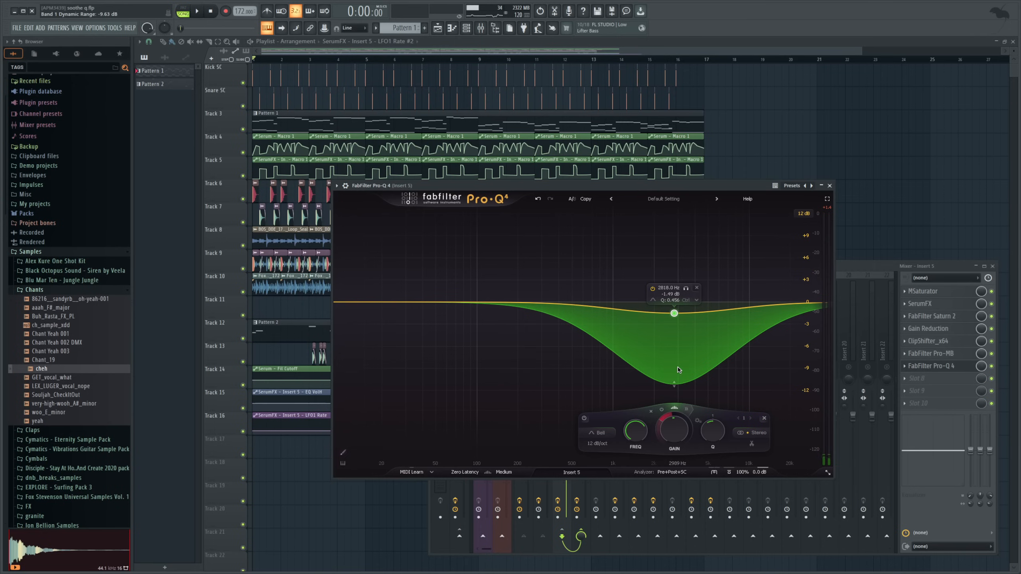
{"action": "left_click", "coordinate": [198, 11]}
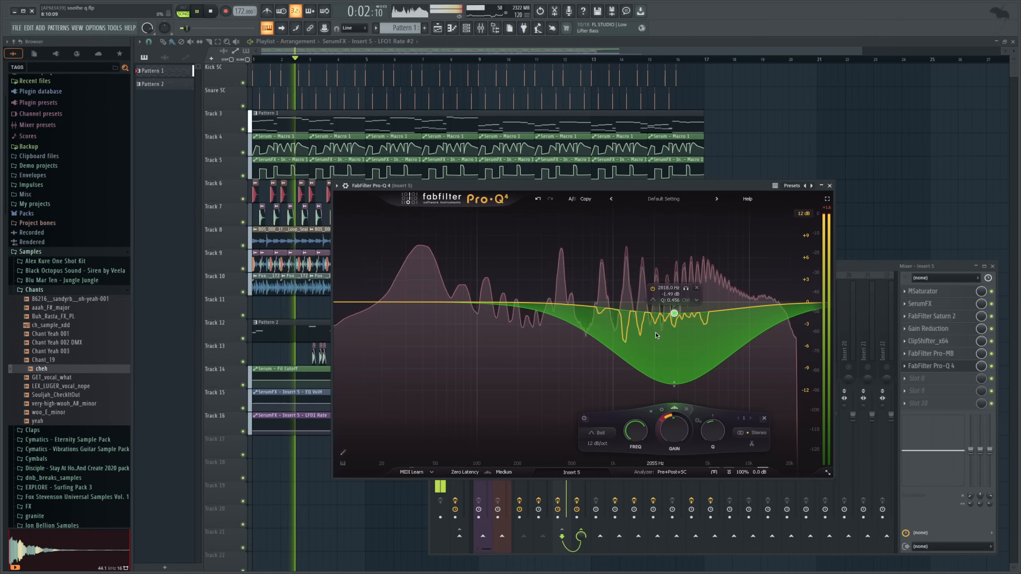
{"action": "scroll", "coordinate": [652, 436], "scroll_direction": "down", "scroll_amount": 5}
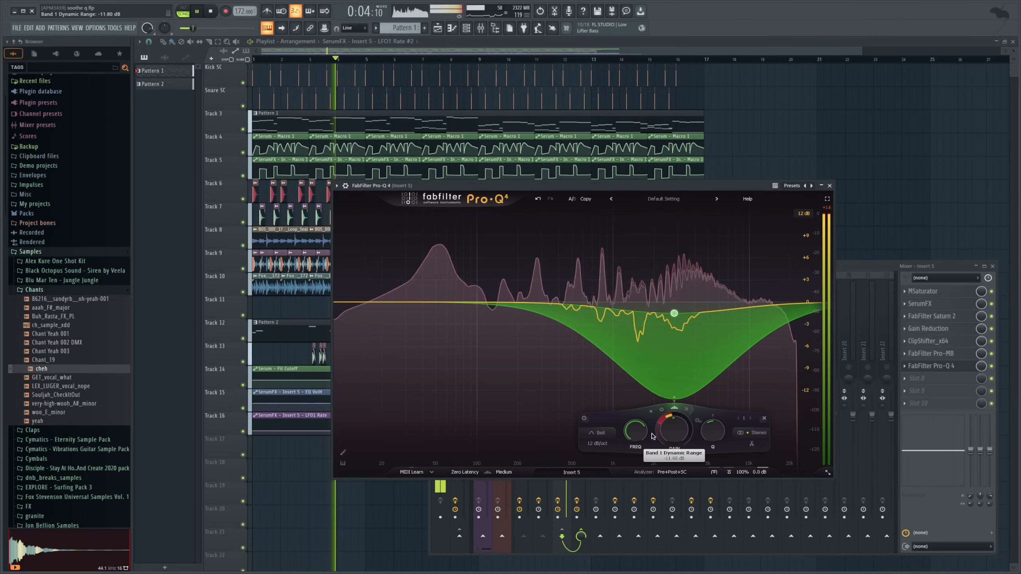
{"action": "scroll", "coordinate": [652, 436], "scroll_direction": "down", "scroll_amount": 2}
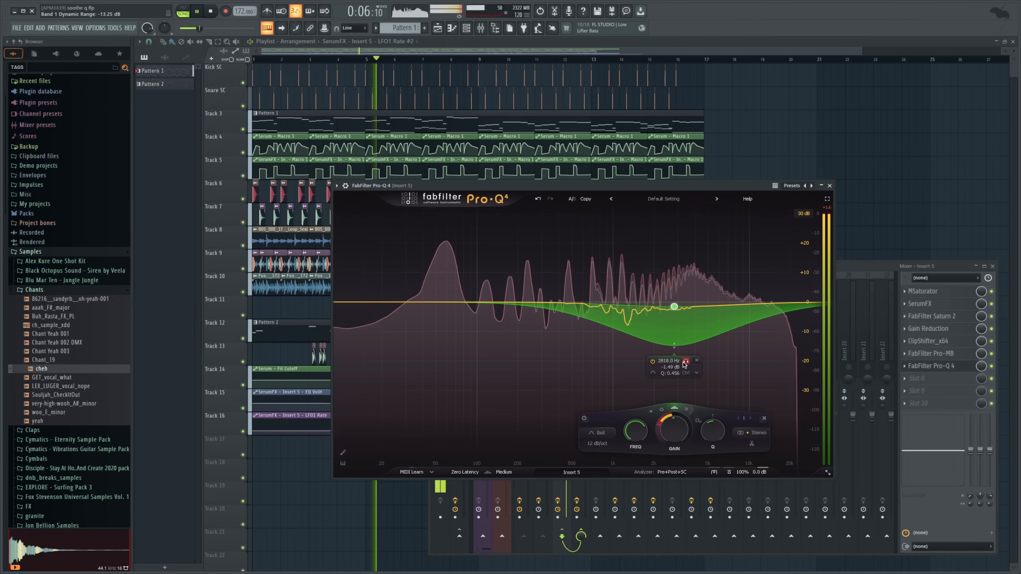
Reduce band 1's dynamic range slightly, move it to about 3836 Hz with about 0 dB gain during playback, and stop.
{"action": "left_click_drag", "start_coordinate": [684, 364], "coordinate": [662, 373]}
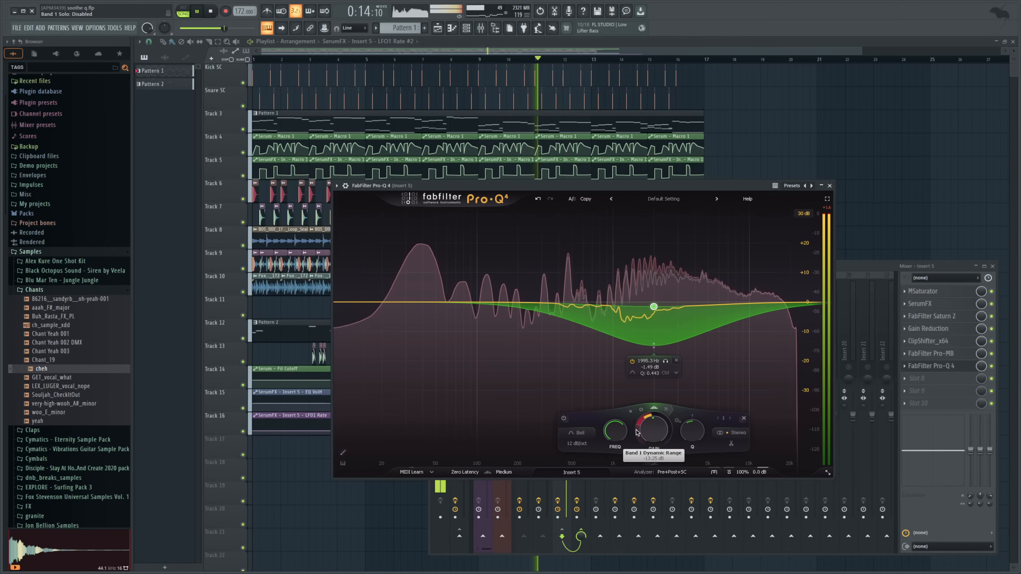
{"action": "left_click_drag", "start_coordinate": [636, 433], "coordinate": [654, 415]}
{"action": "mouse_move", "coordinate": [654, 308]}
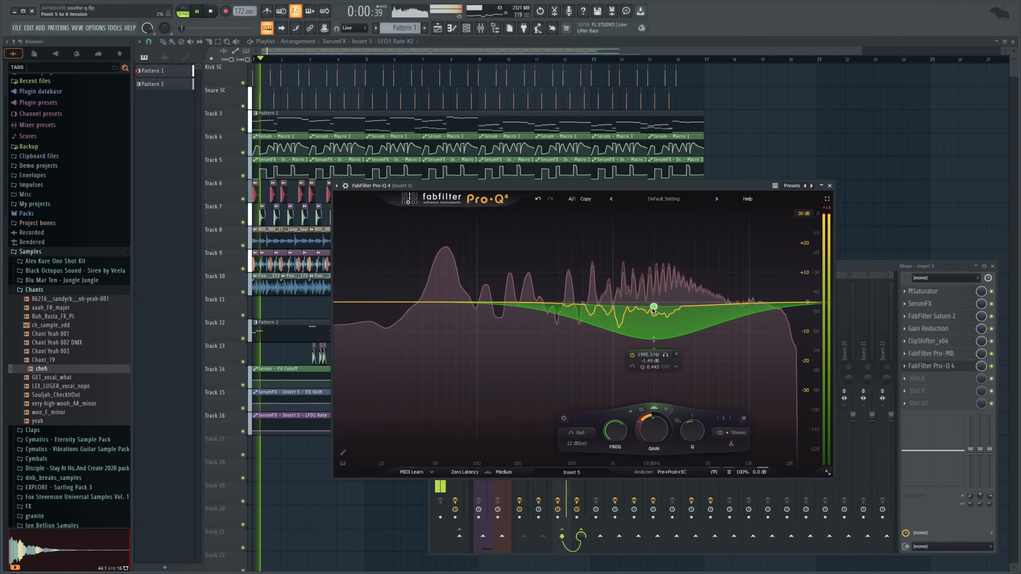
{"action": "left_click_drag", "start_coordinate": [653, 309], "coordinate": [692, 306]}
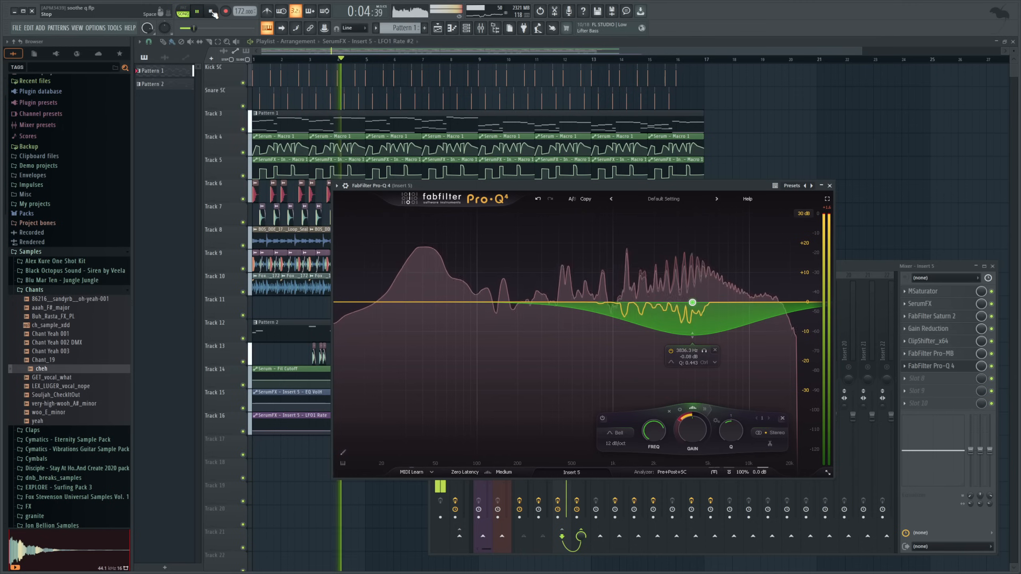
{"action": "left_click", "coordinate": [213, 13]}
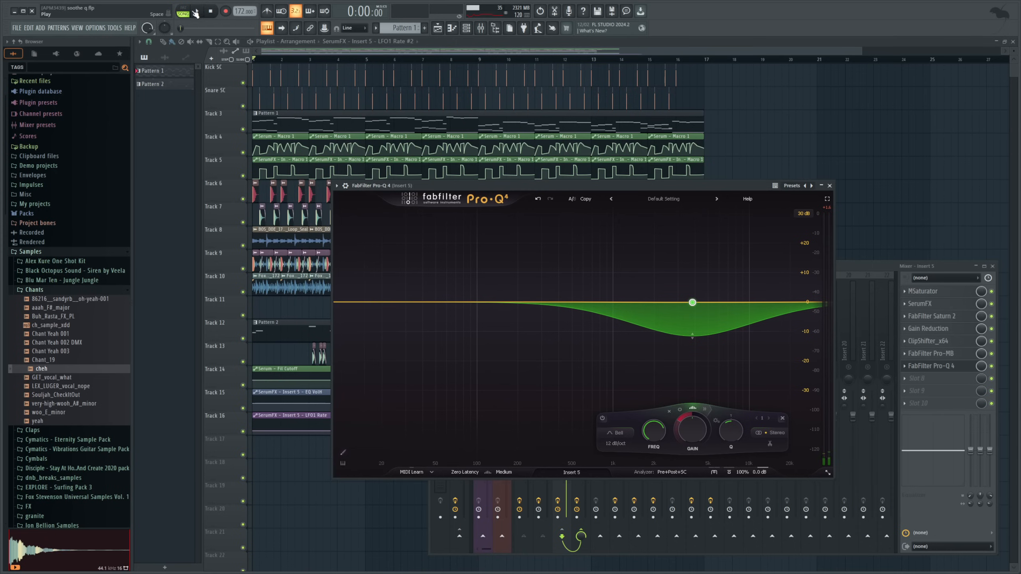
Compare the opening bars with Pro-Q 4 enabled and bypassed, re-enable it in slot 7, and reopen its window.
{"action": "key", "text": "space"}
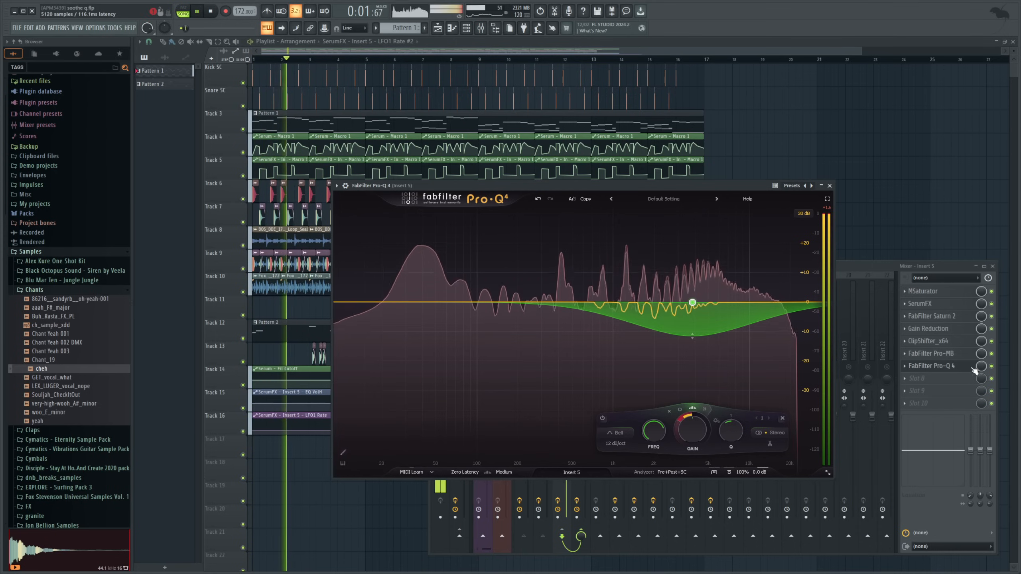
{"action": "left_click", "coordinate": [992, 366]}
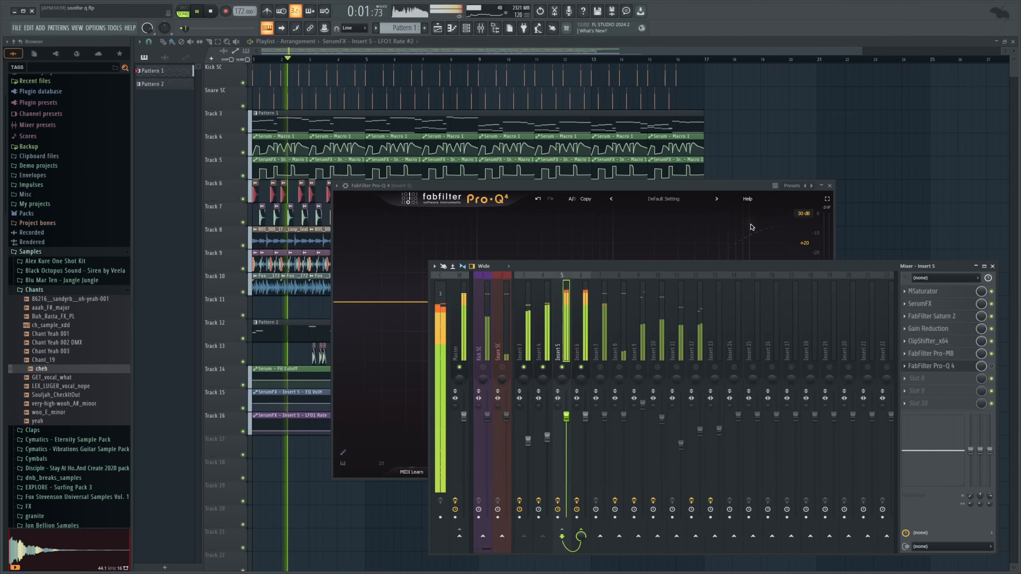
{"action": "key", "text": "space"}
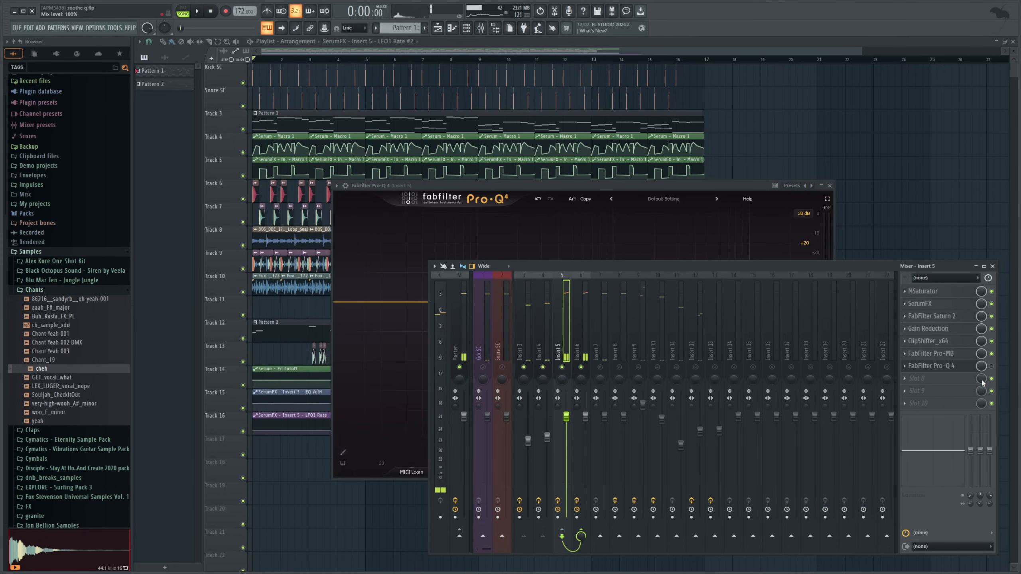
{"action": "left_click", "coordinate": [991, 366]}
{"action": "left_click", "coordinate": [926, 371]}
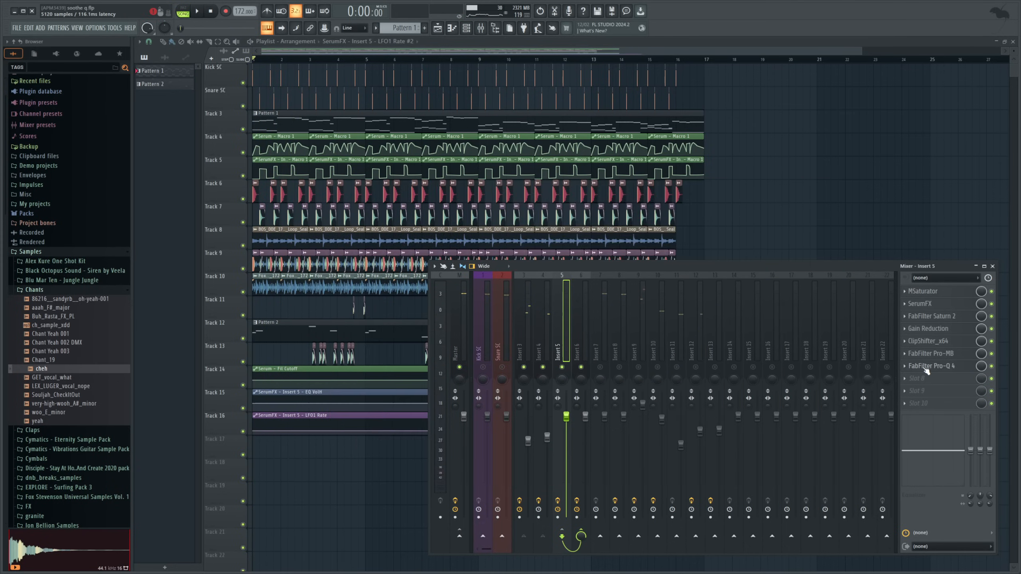
{"action": "left_click", "coordinate": [927, 370]}
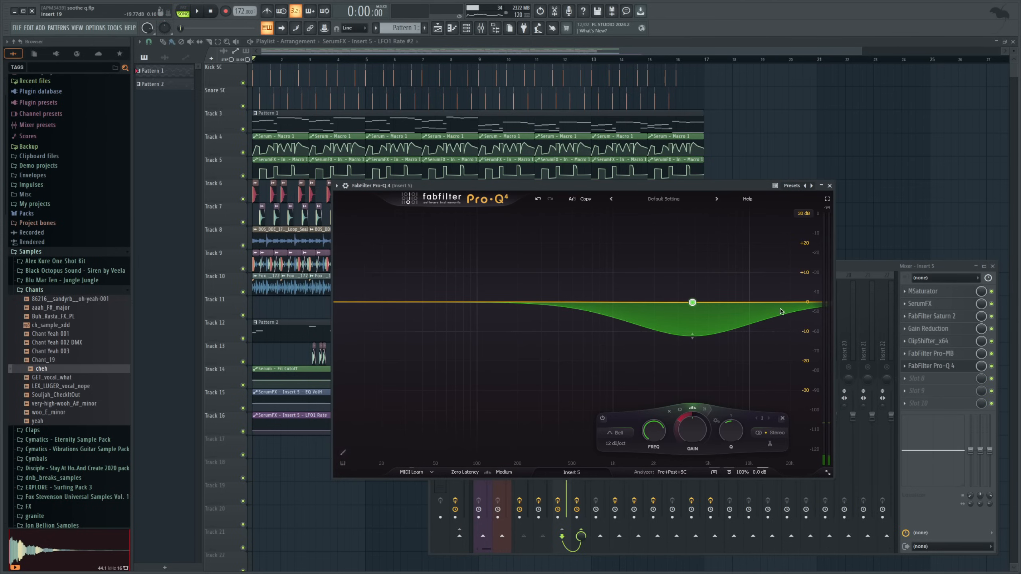
Replay the arrangement while switching Pro-Q 4 off and back on, watch its spectral reduction, and stop playback.
{"action": "mouse_move", "coordinate": [701, 304]}
{"action": "key", "text": "space"}
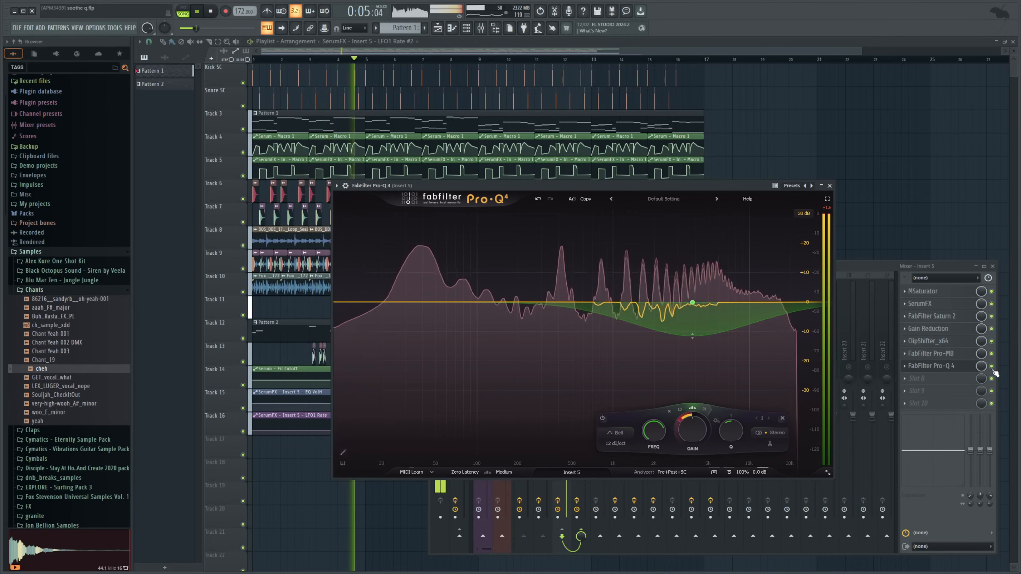
{"action": "key", "text": "space"}
{"action": "left_click", "coordinate": [991, 368]}
{"action": "key", "text": "space"}
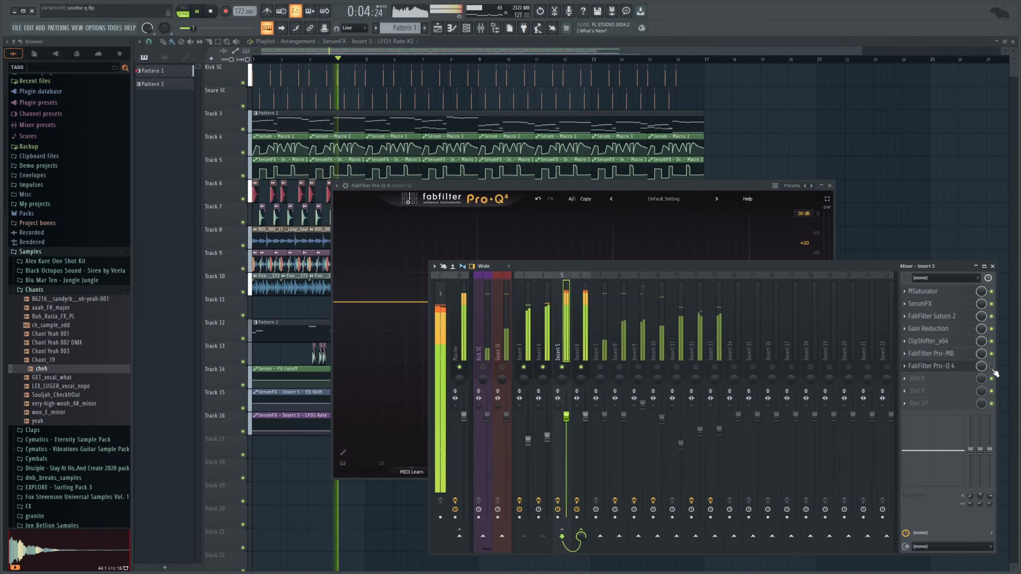
{"action": "left_click", "coordinate": [992, 367]}
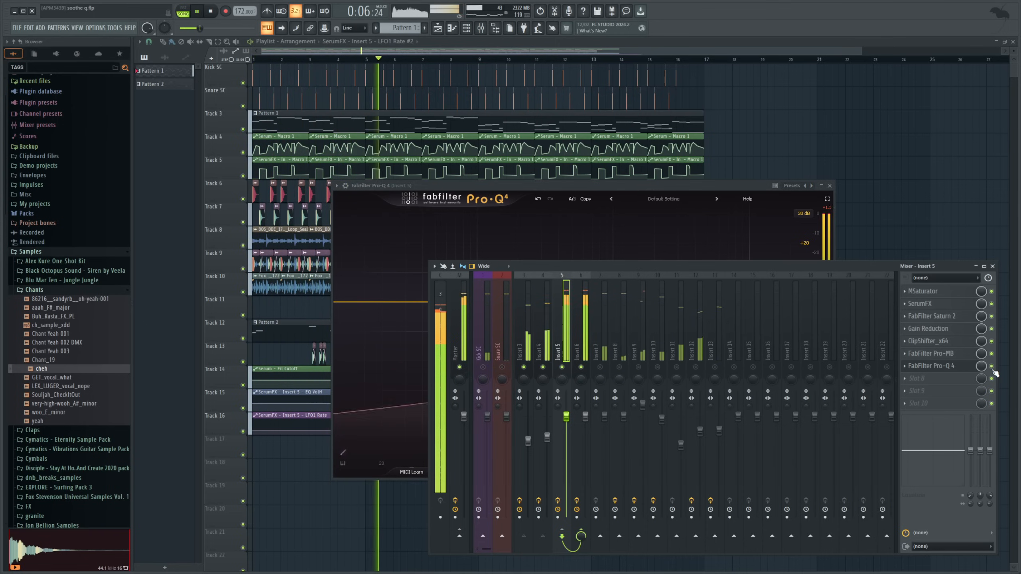
{"action": "left_click", "coordinate": [663, 182]}
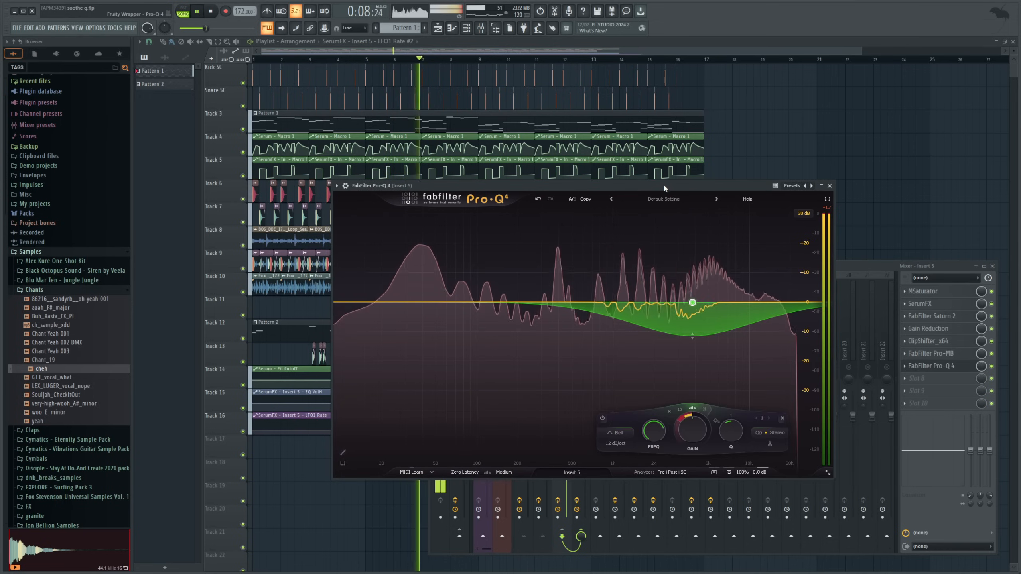
{"action": "key", "text": "space"}
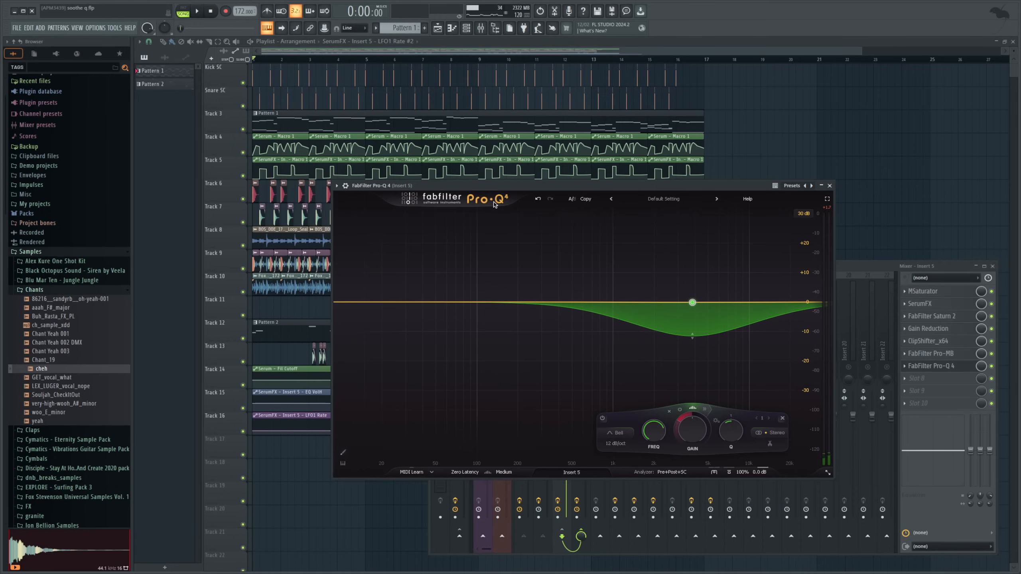
Load soothe2 into slot 8 of Insert 5 and bypass Pro-Q 4 in slot 7.
{"action": "left_click", "coordinate": [931, 384]}
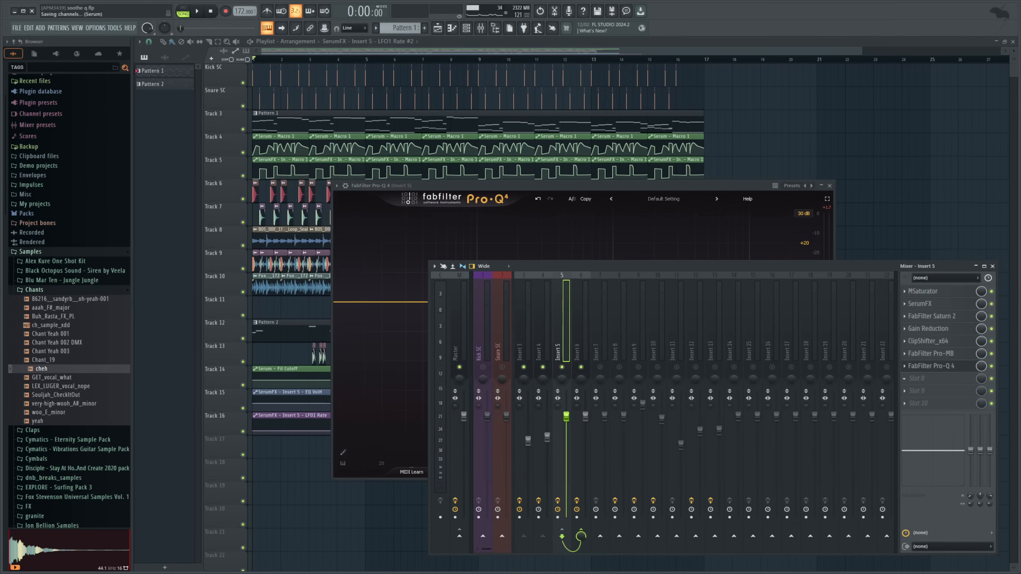
{"action": "left_click", "coordinate": [991, 367]}
{"action": "left_click", "coordinate": [765, 187]}
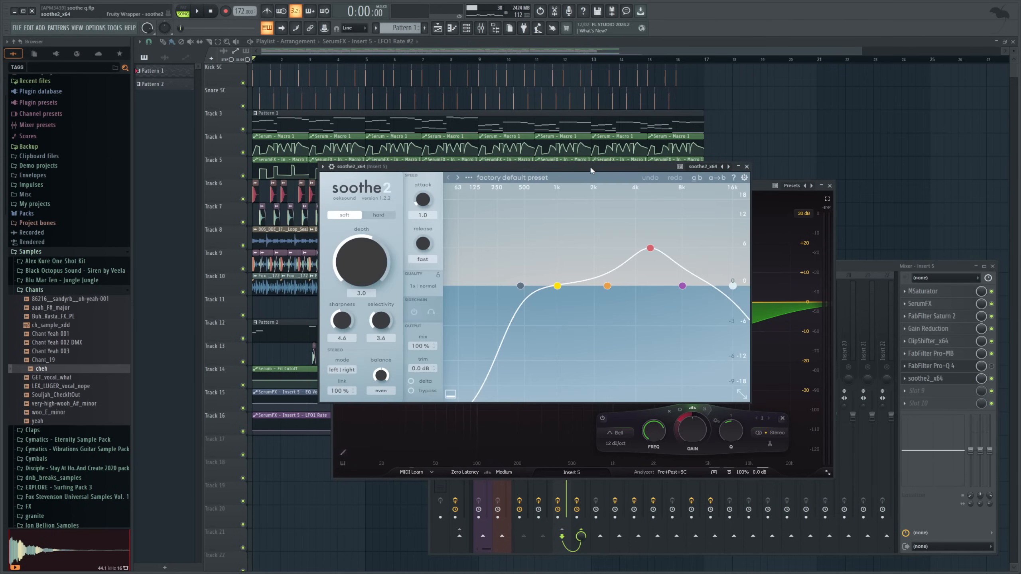
In soothe2, move the red band down to about 4 kHz and set depth to -0.2 and sharpness to 5.7.
{"action": "left_click", "coordinate": [607, 178]}
{"action": "left_click_drag", "start_coordinate": [651, 248], "coordinate": [635, 251]}
{"action": "scroll", "coordinate": [636, 248], "scroll_direction": "down", "scroll_amount": 5}
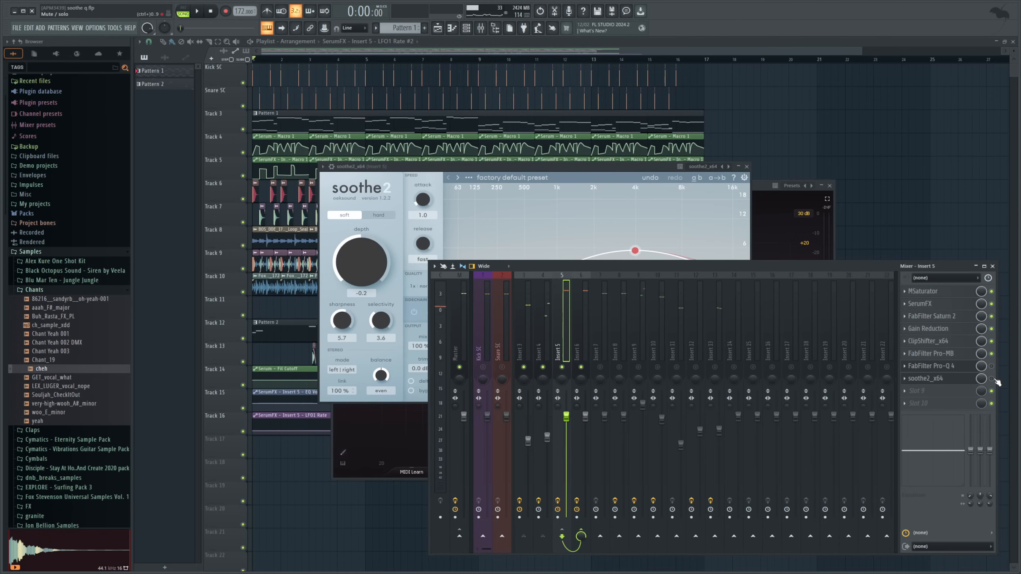
Play the opening bars with soothe2 active, replay them with soothe2 bypassed and Pro-Q 4 enabled, and open Pro-Q 4.
{"action": "key", "text": "space"}
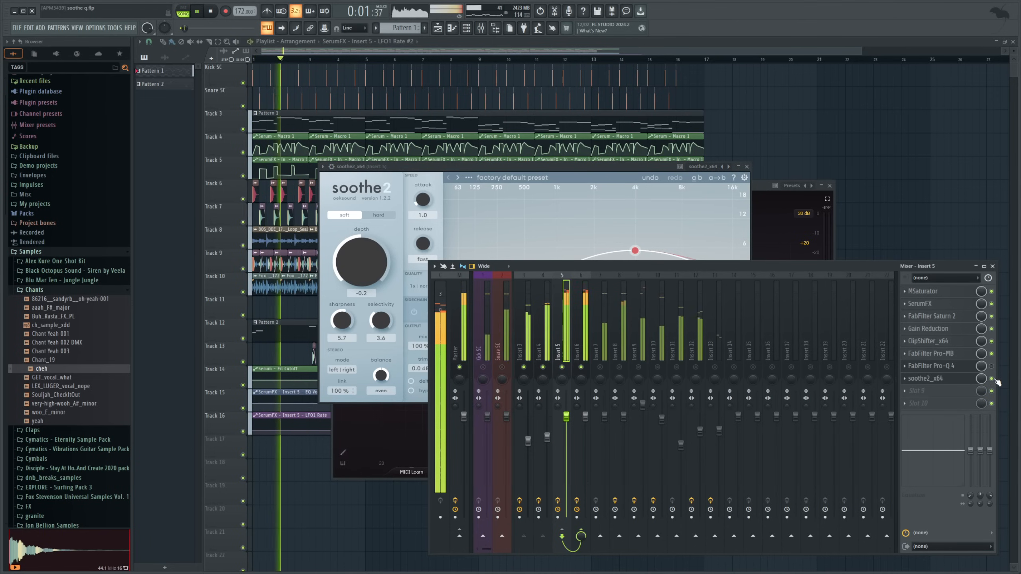
{"action": "key", "text": "space"}
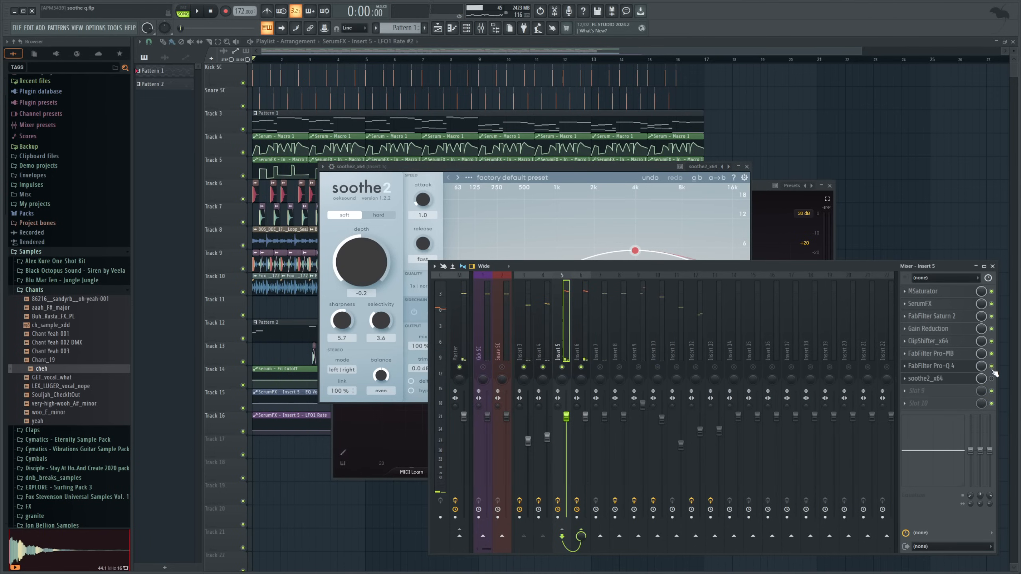
{"action": "key", "text": "space"}
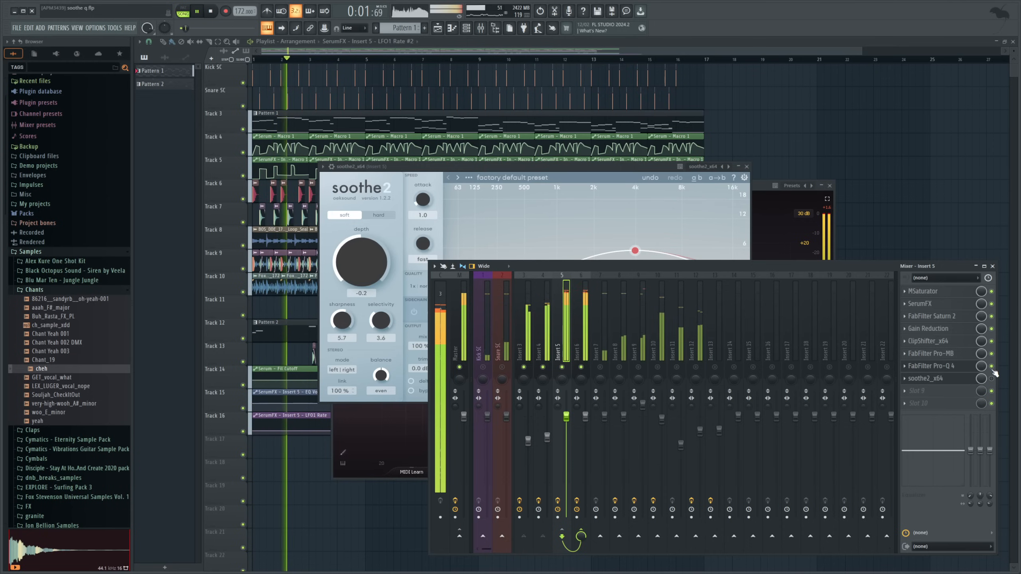
{"action": "key", "text": "space"}
{"action": "left_click", "coordinate": [942, 367]}
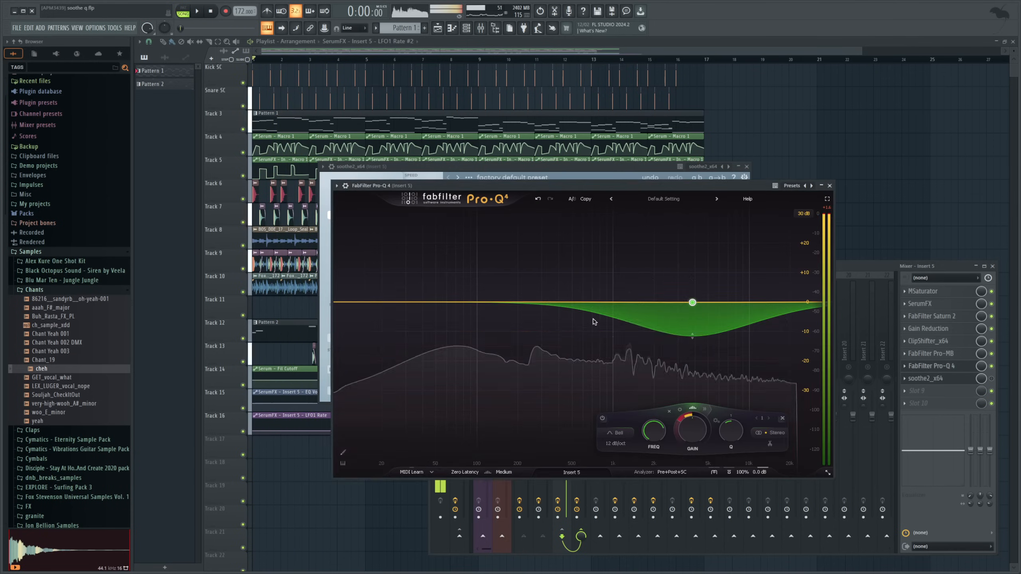
Remove soothe2 from slot 8 of Insert 5 and reopen the Pro-Q 4 window from slot 7.
{"action": "left_click", "coordinate": [991, 379]}
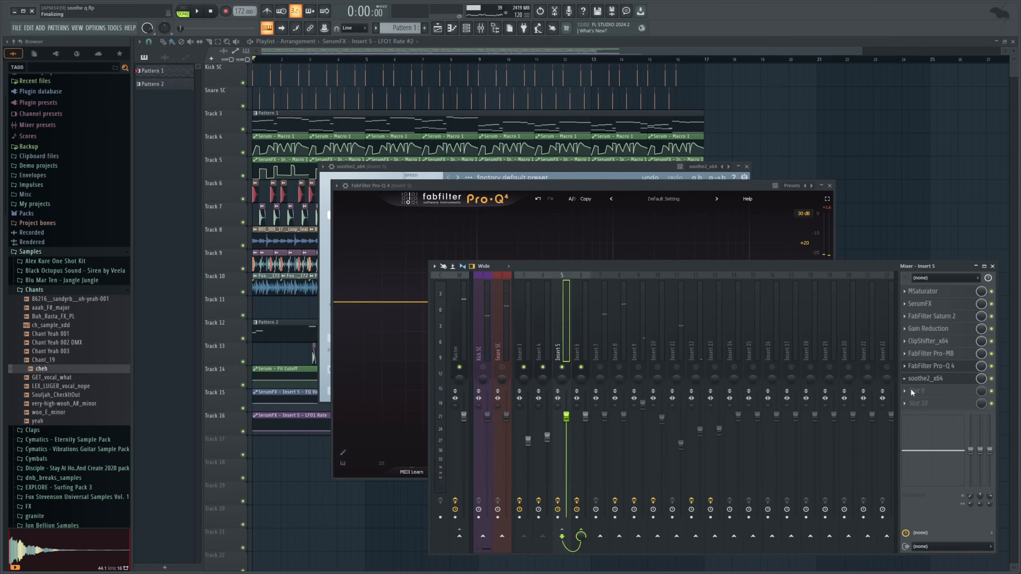
{"action": "left_click", "coordinate": [912, 390]}
{"action": "left_click", "coordinate": [941, 369]}
{"action": "left_click", "coordinate": [941, 370]}
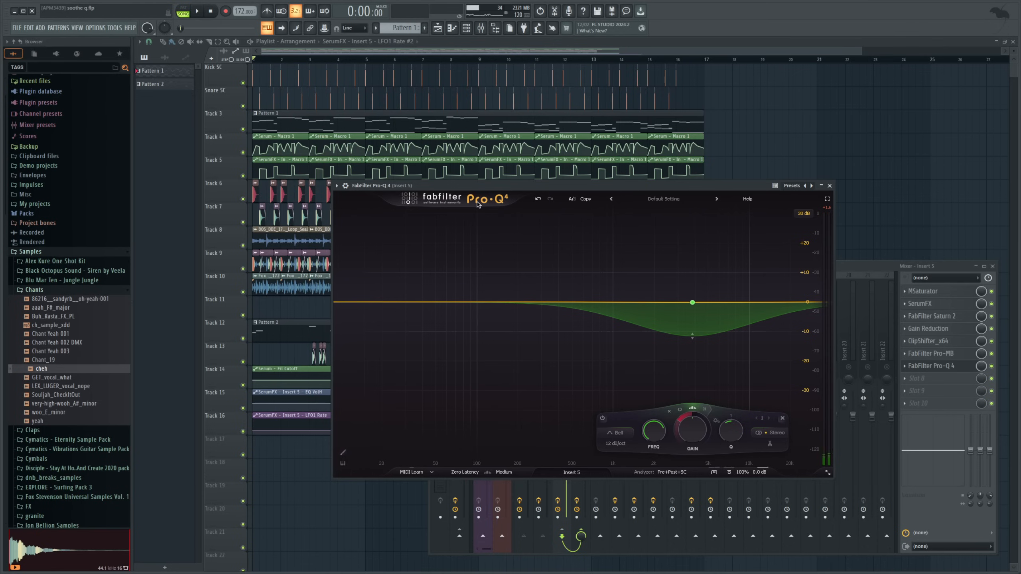
{"action": "mouse_move", "coordinate": [688, 351]}
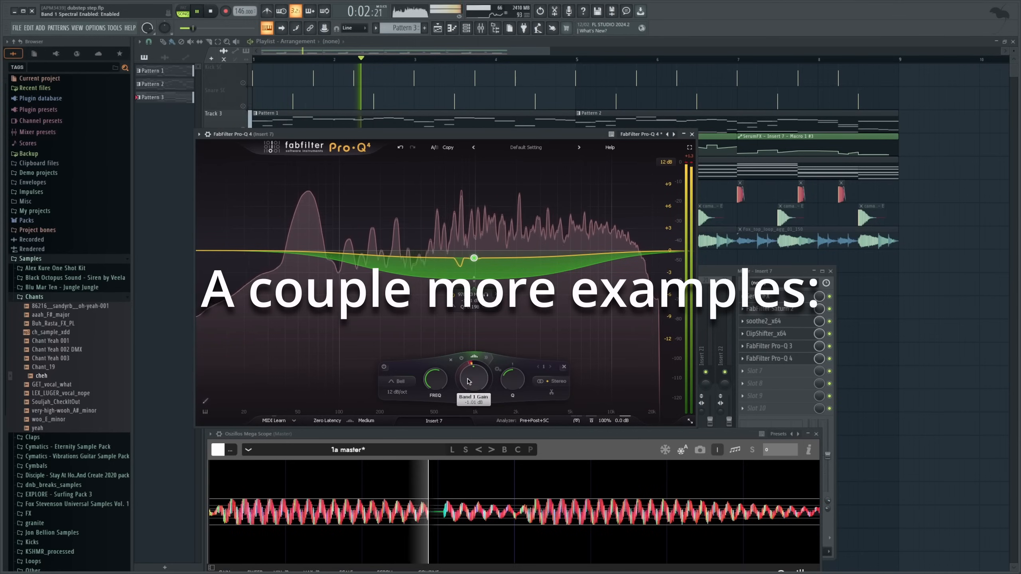
In Insert 7's Pro-Q 4, set band 1's dynamic range to about -6.4 dB, frequency to 1246.9 Hz, gain to -1.46 dB and Q to 0.797.
{"action": "left_click_drag", "start_coordinate": [459, 371], "coordinate": [469, 394]}
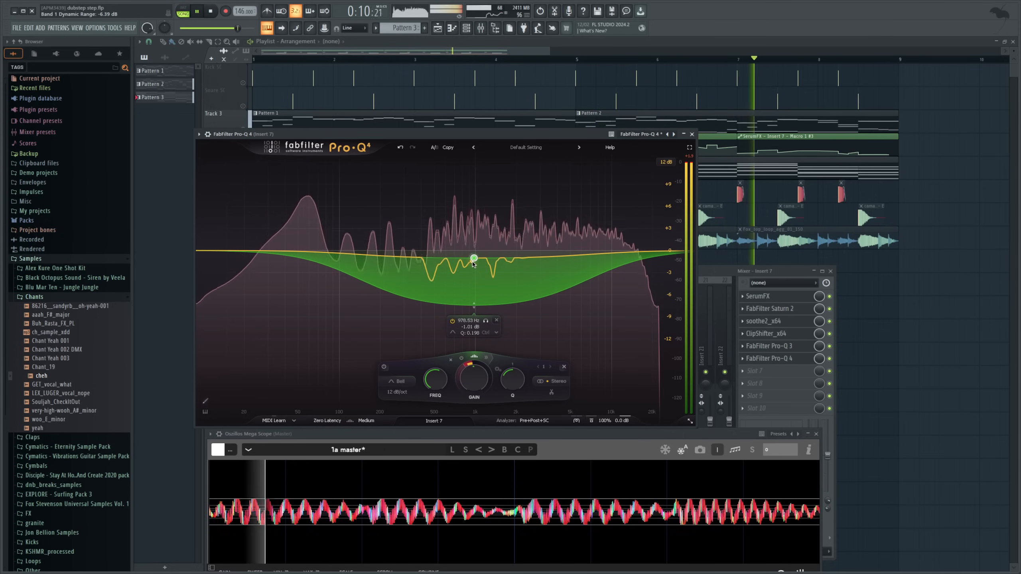
{"action": "mouse_move", "coordinate": [474, 258]}
{"action": "left_mouse_down"}
{"action": "mouse_move", "coordinate": [521, 257]}
{"action": "mouse_move", "coordinate": [489, 262]}
{"action": "left_mouse_up"}
{"action": "scroll", "coordinate": [488, 262], "scroll_direction": "up", "scroll_amount": 5}
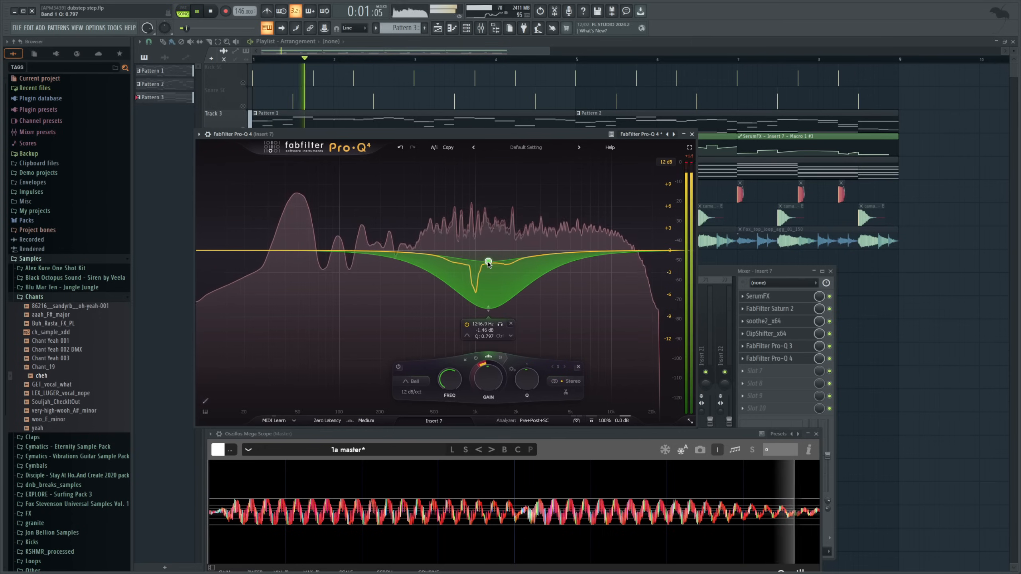
Solo band 1 to audition it, narrow its Q to 1.643, and set its frequency to 1141.7 Hz with solo off.
{"action": "left_click", "coordinate": [499, 326]}
{"action": "left_click", "coordinate": [499, 325]}
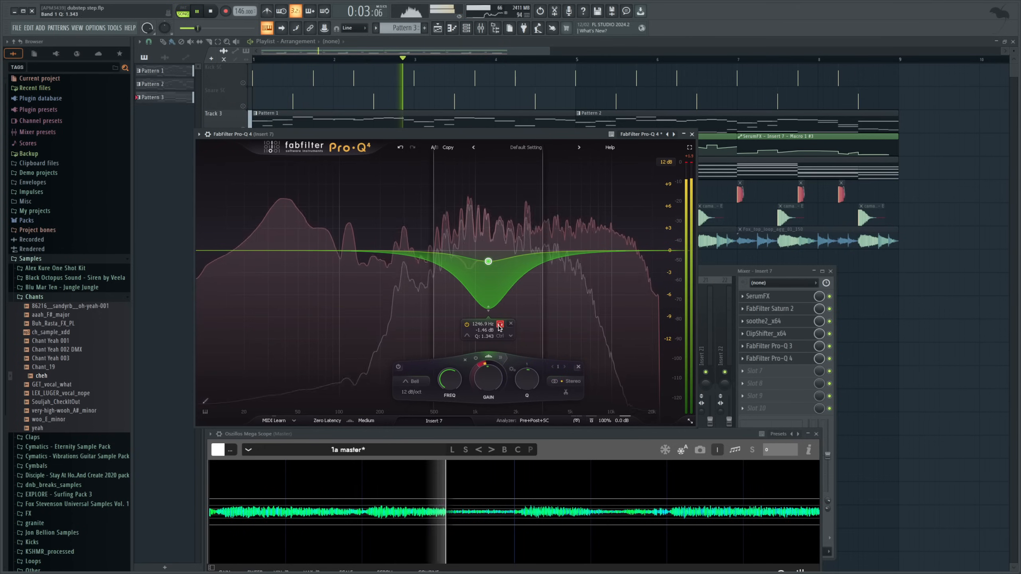
{"action": "scroll", "coordinate": [488, 262], "scroll_direction": "up", "scroll_amount": 5}
{"action": "left_click_drag", "start_coordinate": [487, 265], "coordinate": [482, 265]}
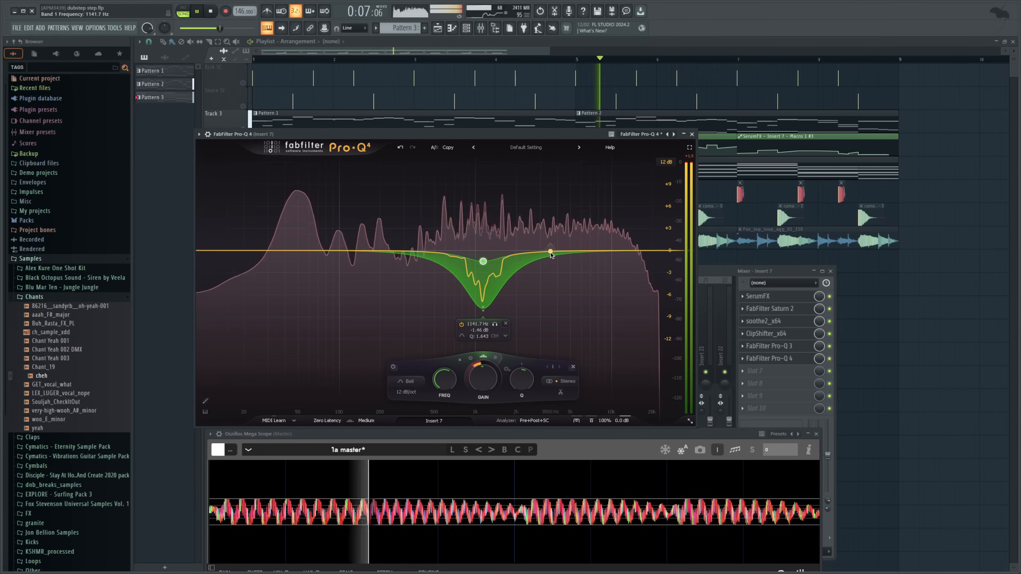
Bring up the mixer and the full playlist arrangement, and toggle the mute state of Track 5.
{"action": "left_click", "coordinate": [719, 272]}
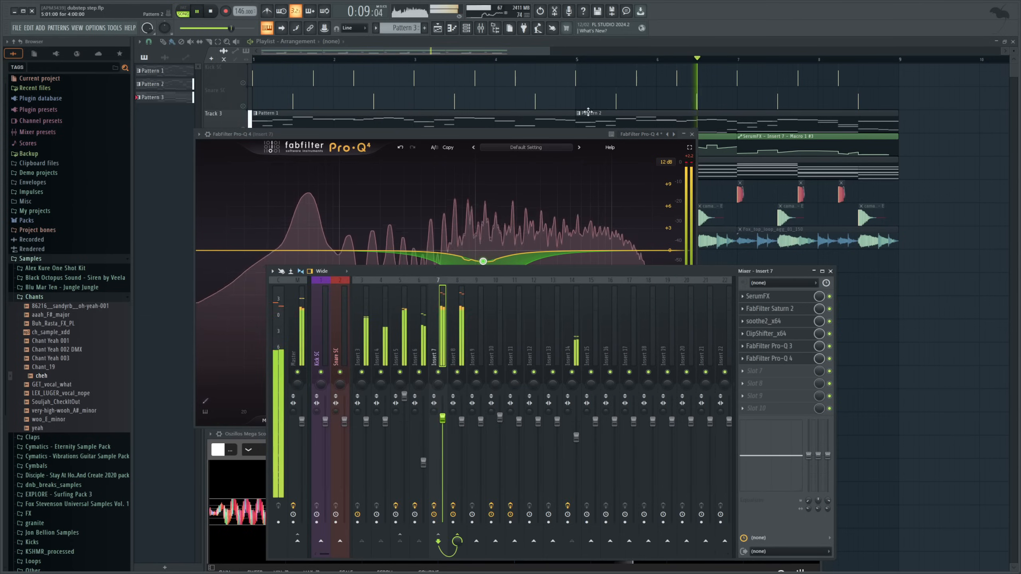
{"action": "left_click", "coordinate": [539, 48]}
{"action": "left_click", "coordinate": [243, 176]}
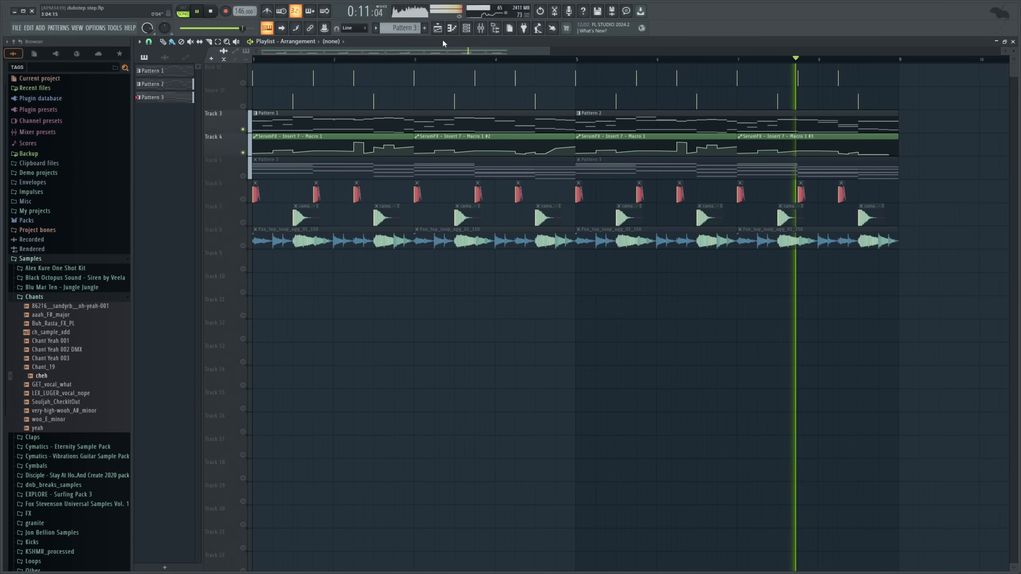
{"action": "left_click", "coordinate": [481, 27]}
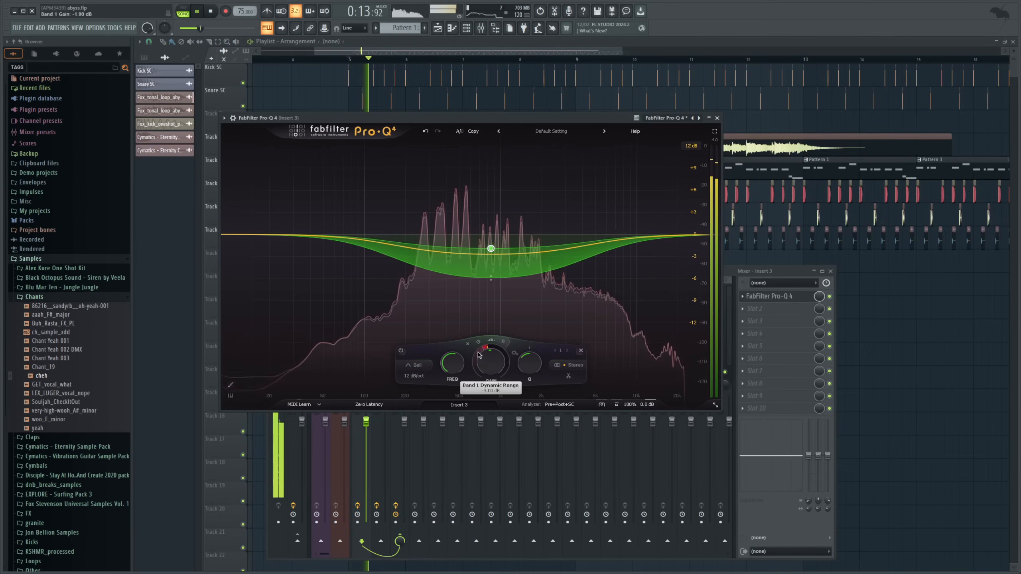
In the abyss project's Insert 3 Pro-Q 4, deepen band 1's dynamic range to about -5.45 dB and enable spectral processing.
{"action": "left_click_drag", "start_coordinate": [478, 355], "coordinate": [478, 361]}
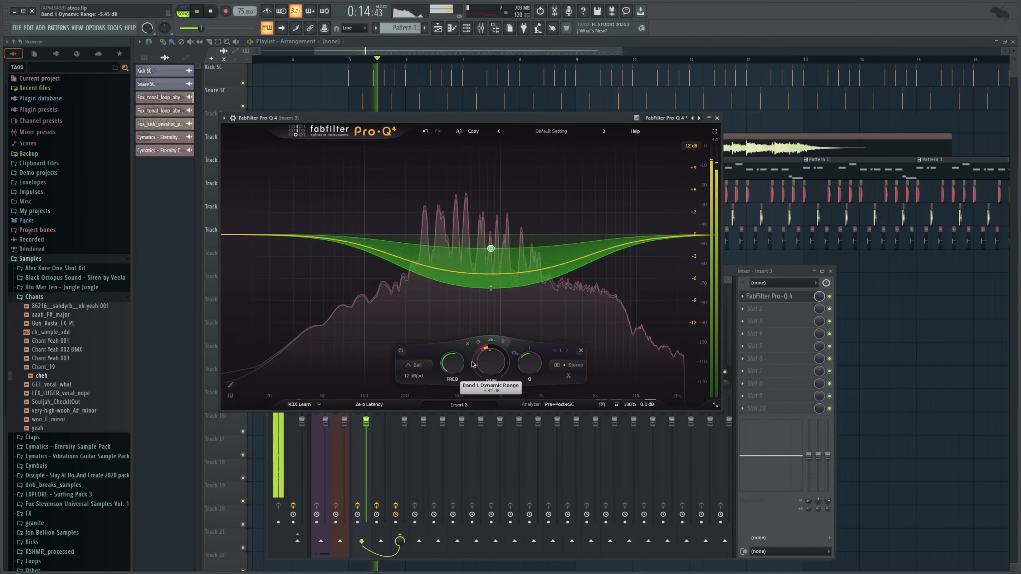
{"action": "left_click", "coordinate": [491, 340]}
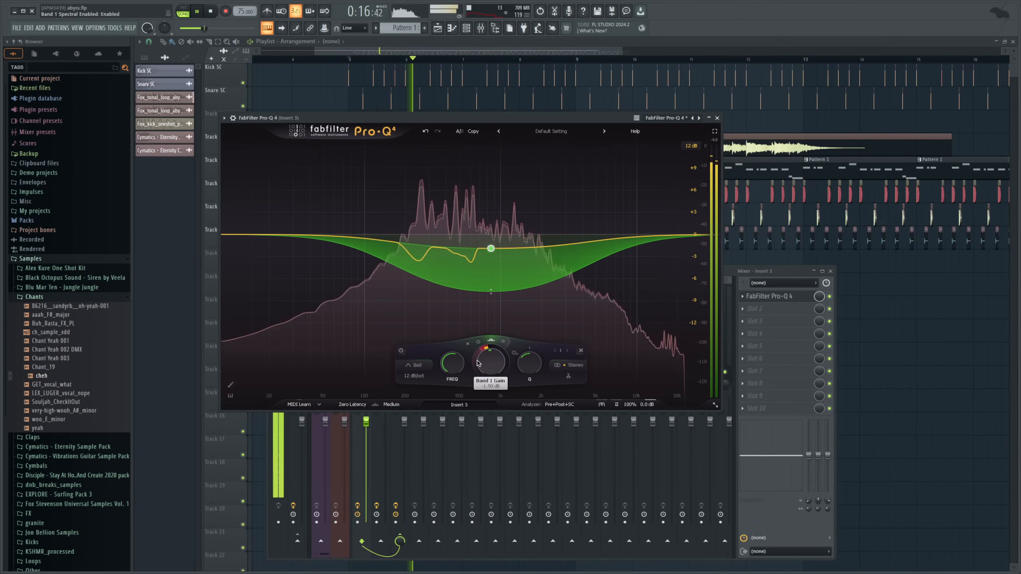
Narrow band 1's Q to 0.862 and move the band to 1167.2 Hz with a gain of about -1.86 dB.
{"action": "mouse_move", "coordinate": [493, 255]}
{"action": "left_click_drag", "start_coordinate": [503, 307], "coordinate": [495, 313]}
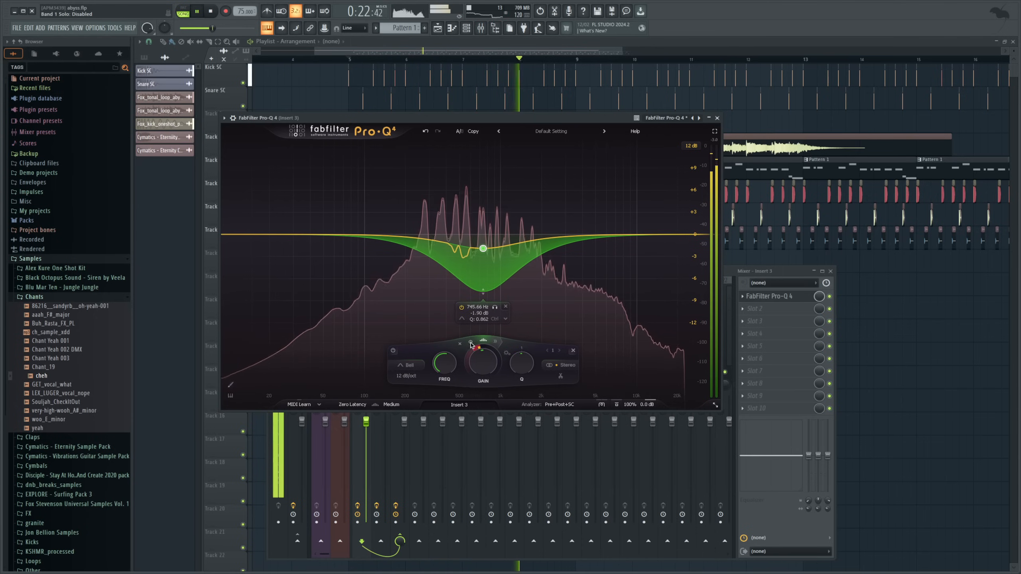
{"action": "left_click_drag", "start_coordinate": [471, 345], "coordinate": [487, 363]}
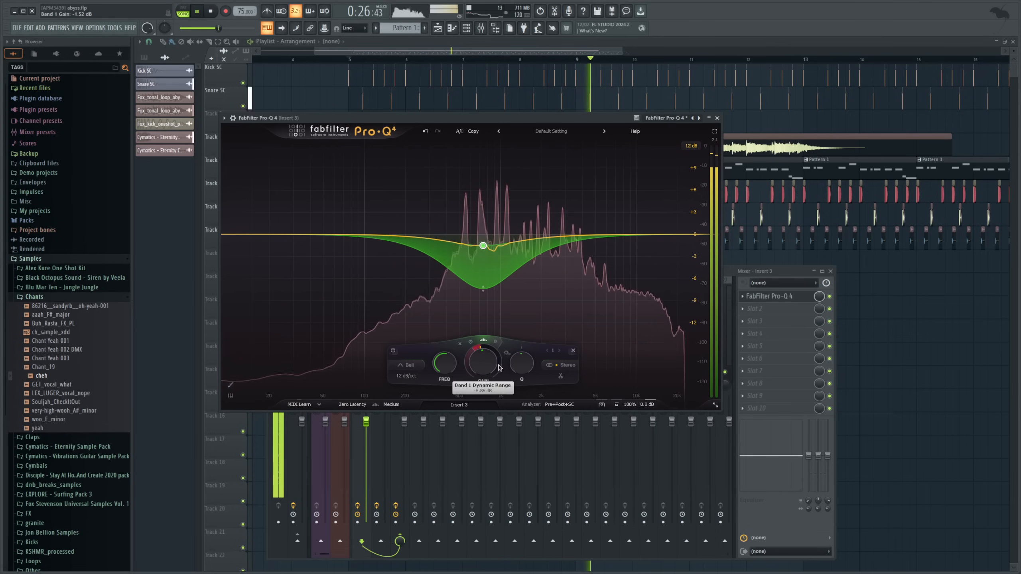
{"action": "left_click_drag", "start_coordinate": [485, 246], "coordinate": [506, 249]}
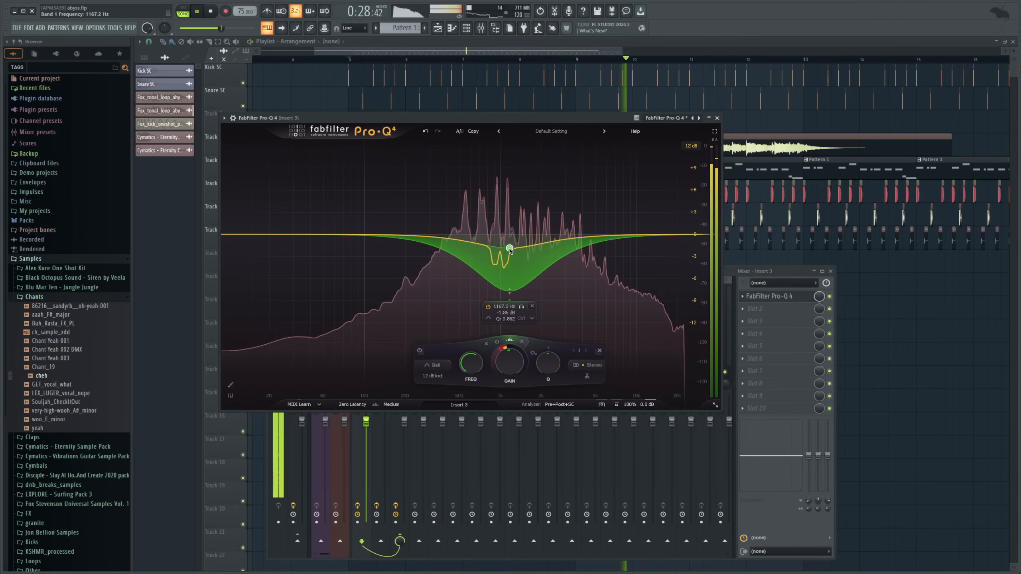